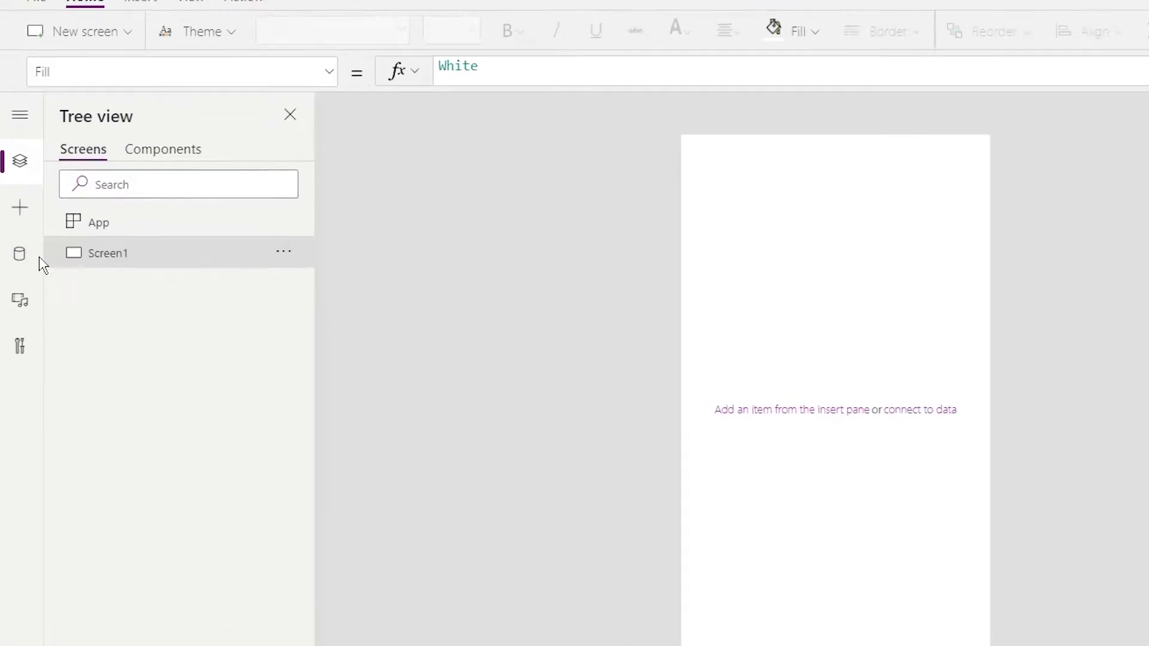
Show the app's data sources, with the Attendance SharePoint list connected
{"action": "left_click", "coordinate": [15, 275]}
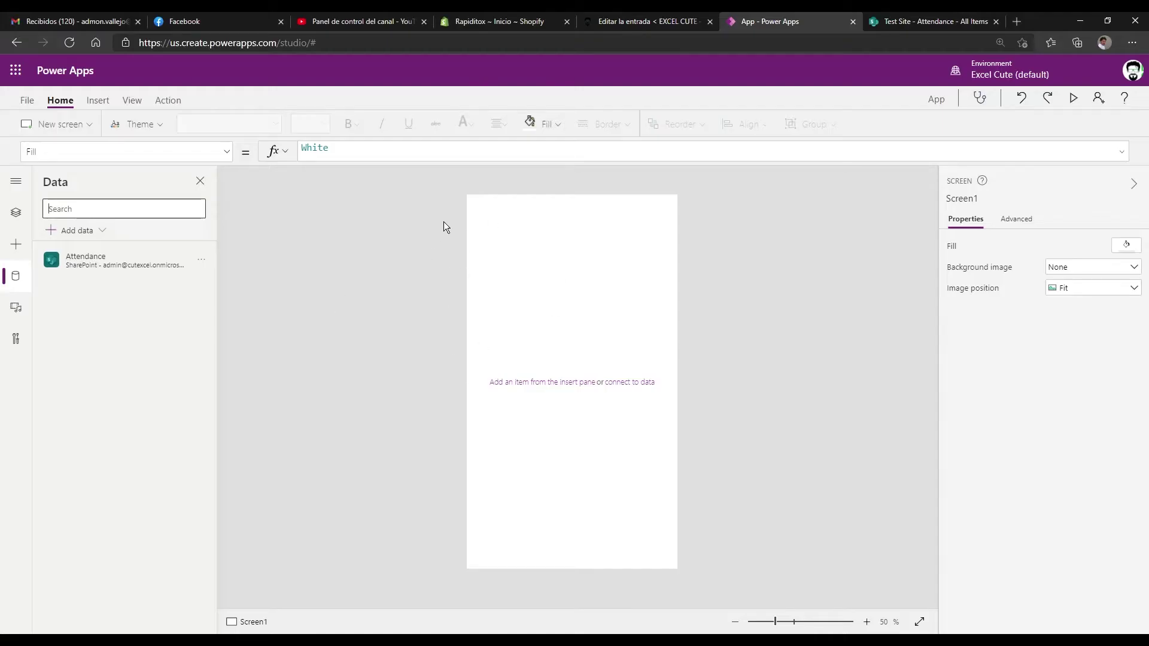
{"action": "left_click", "coordinate": [97, 100]}
Insert a blank vertical gallery bound to Attendance and stretch it down the screen
{"action": "left_click", "coordinate": [377, 126]}
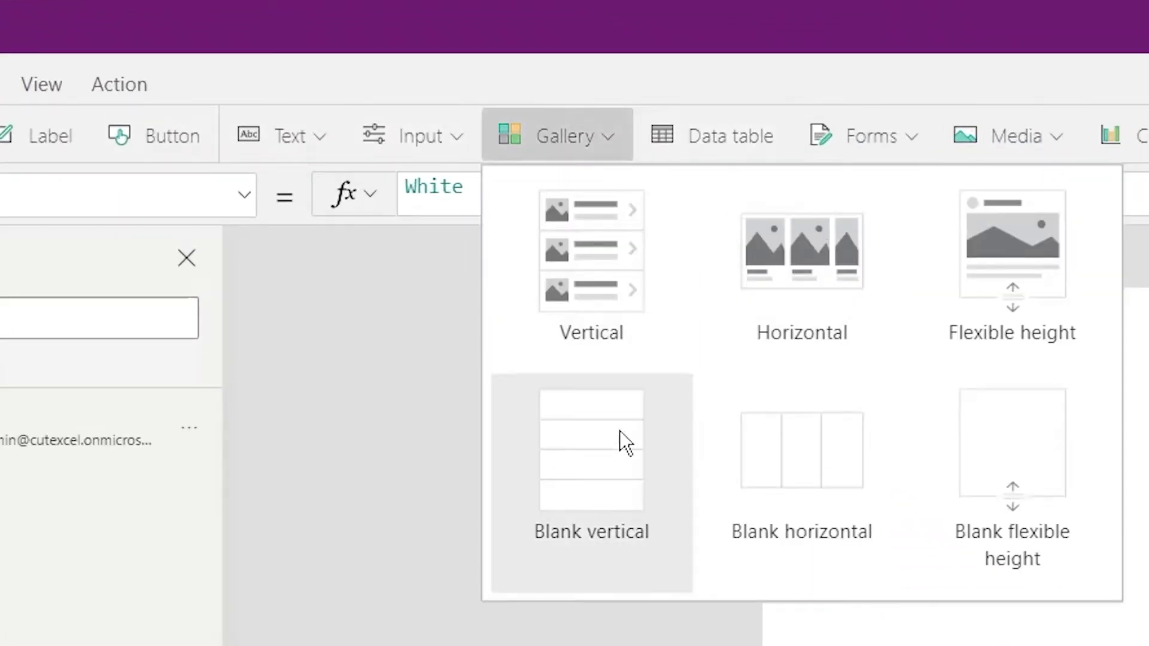
{"action": "left_click", "coordinate": [638, 426]}
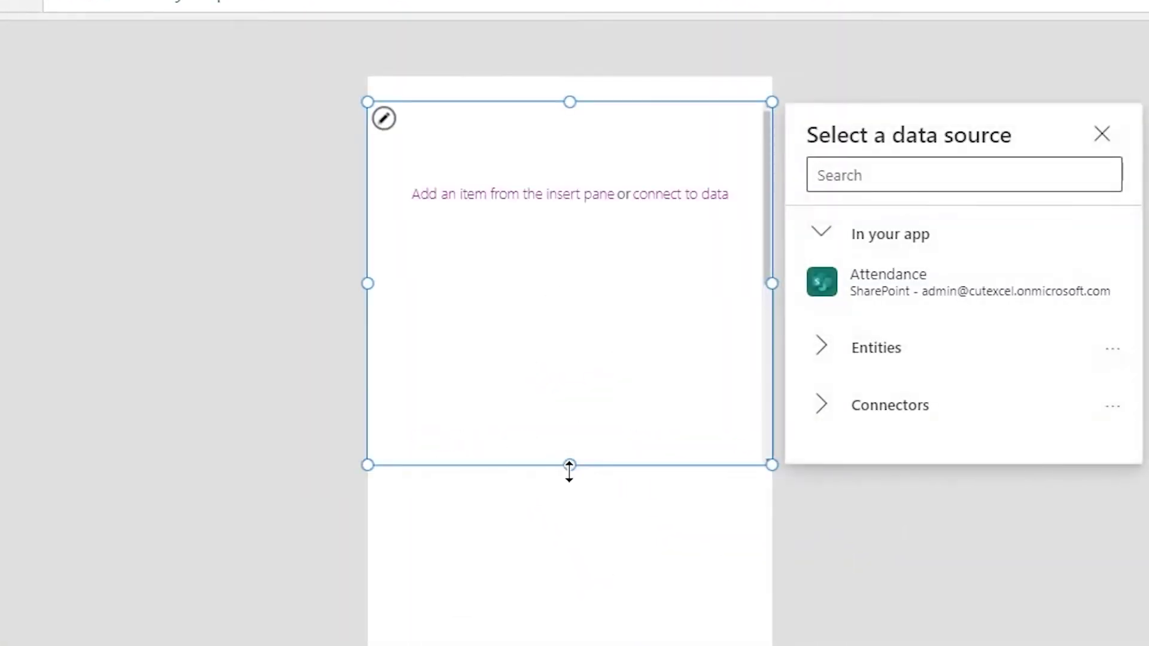
{"action": "left_click", "coordinate": [962, 287]}
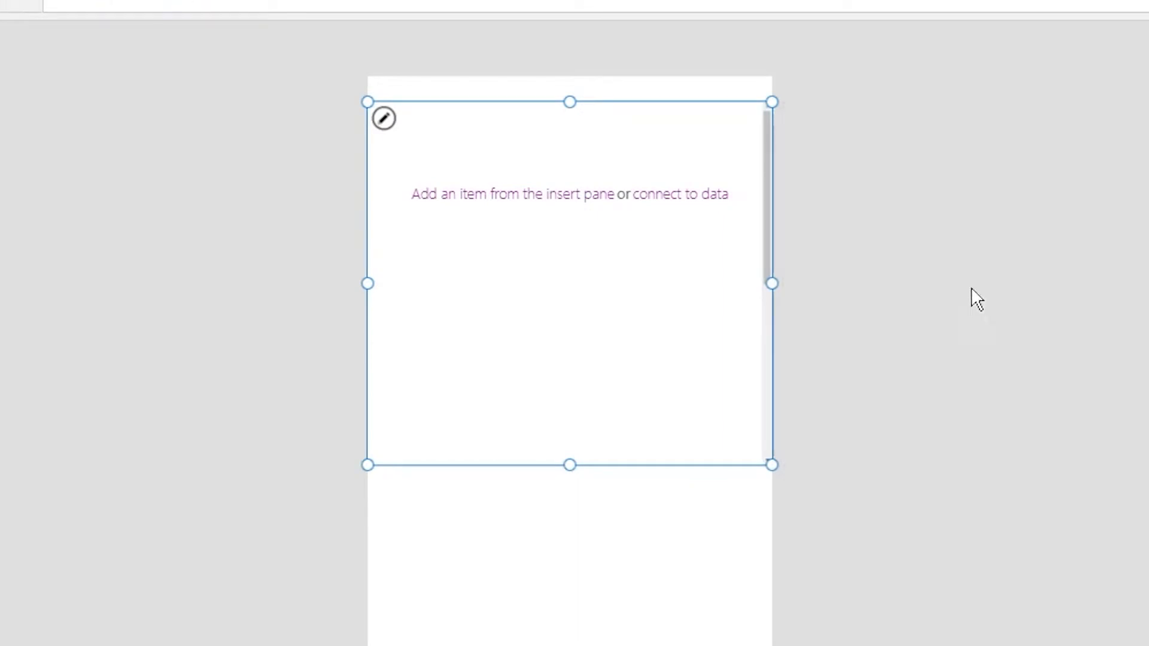
{"action": "left_click_drag", "start_coordinate": [570, 463], "coordinate": [569, 512]}
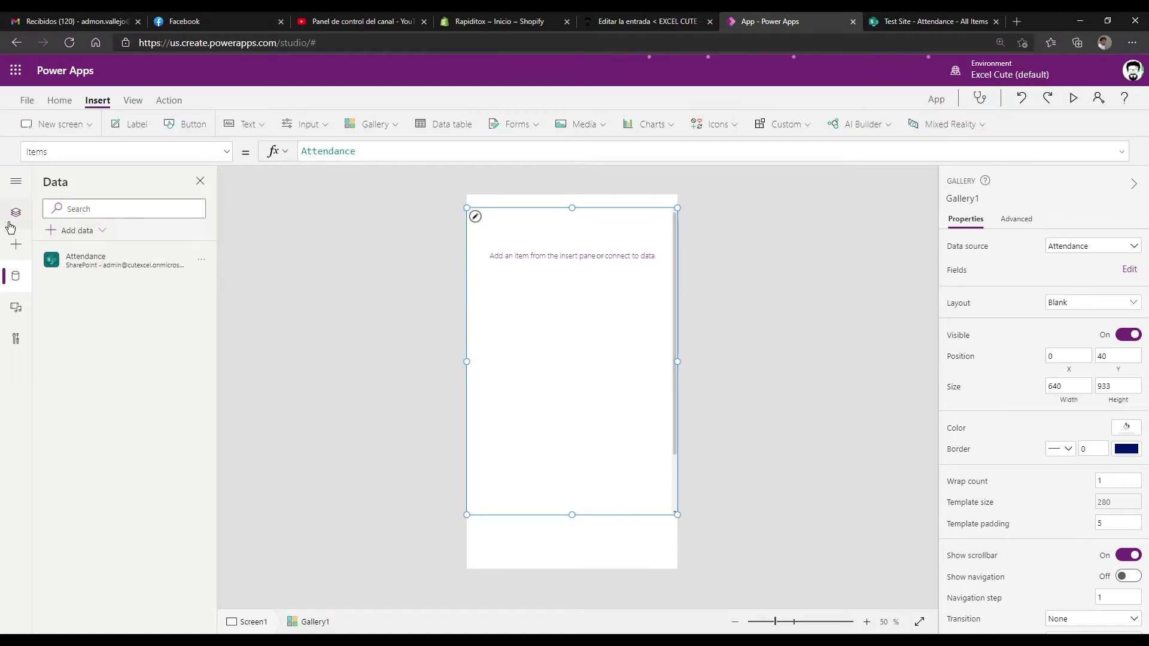
{"action": "left_click", "coordinate": [533, 227]}
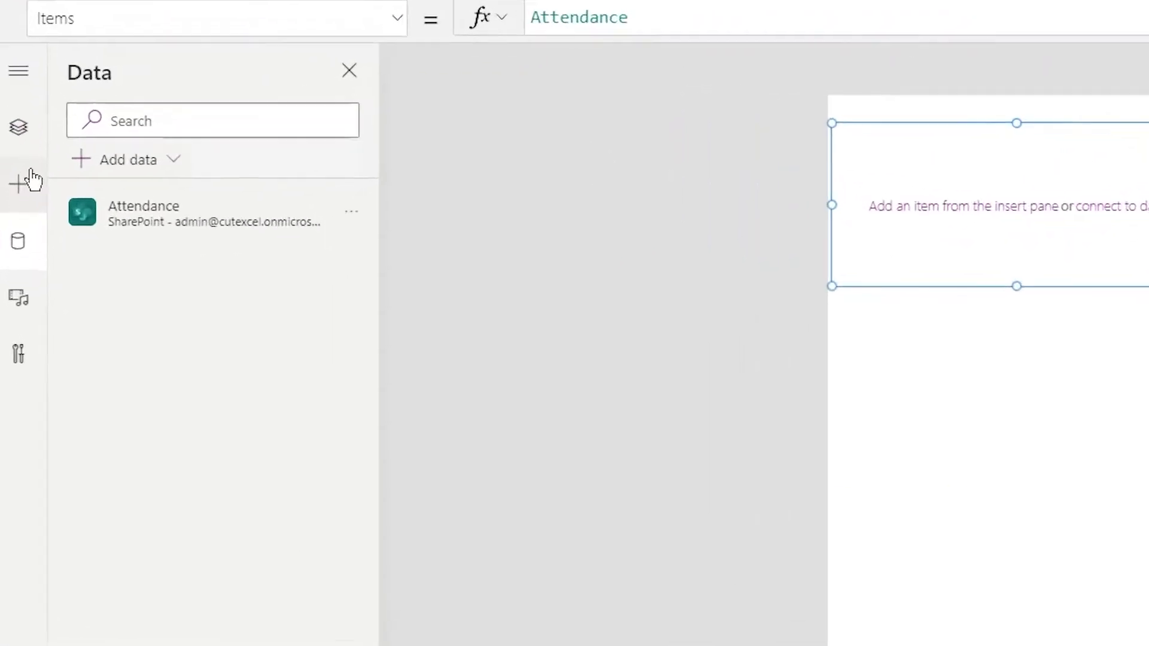
{"action": "left_click", "coordinate": [16, 244]}
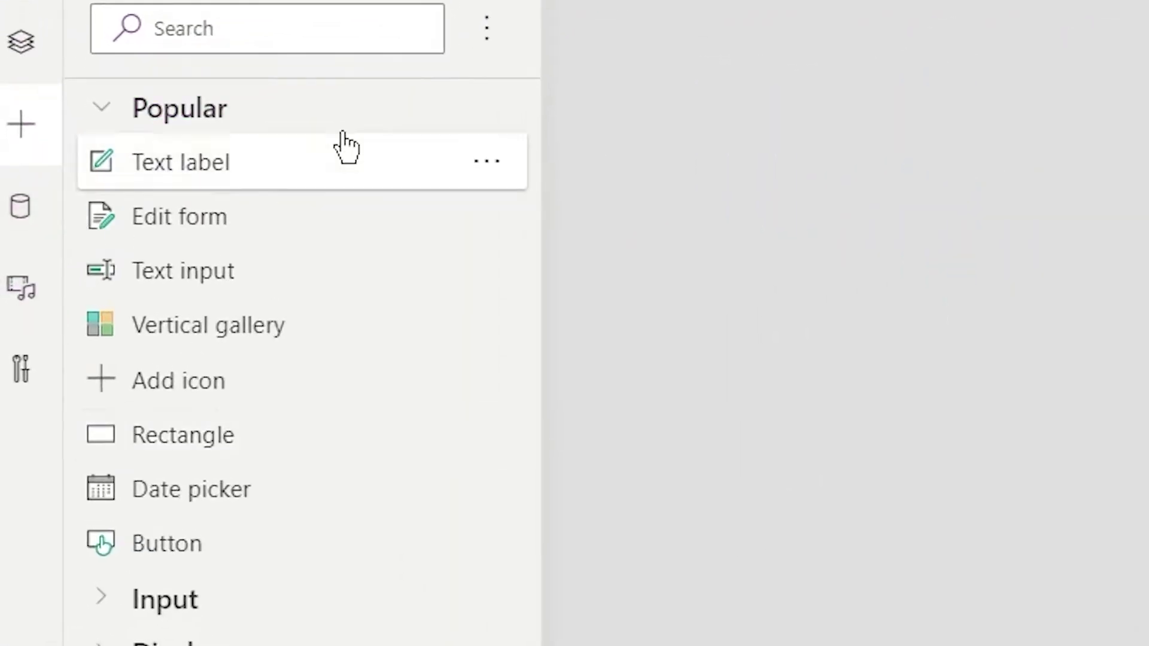
Add a toggle control to each gallery row
{"action": "left_click", "coordinate": [113, 620]}
{"action": "scroll", "coordinate": [246, 615], "scroll_direction": "down", "scroll_amount": 4}
{"action": "scroll", "coordinate": [333, 264], "scroll_direction": "down", "scroll_amount": 3}
{"action": "scroll", "coordinate": [331, 266], "scroll_direction": "down", "scroll_amount": 4}
{"action": "scroll", "coordinate": [179, 503], "scroll_direction": "down", "scroll_amount": 1}
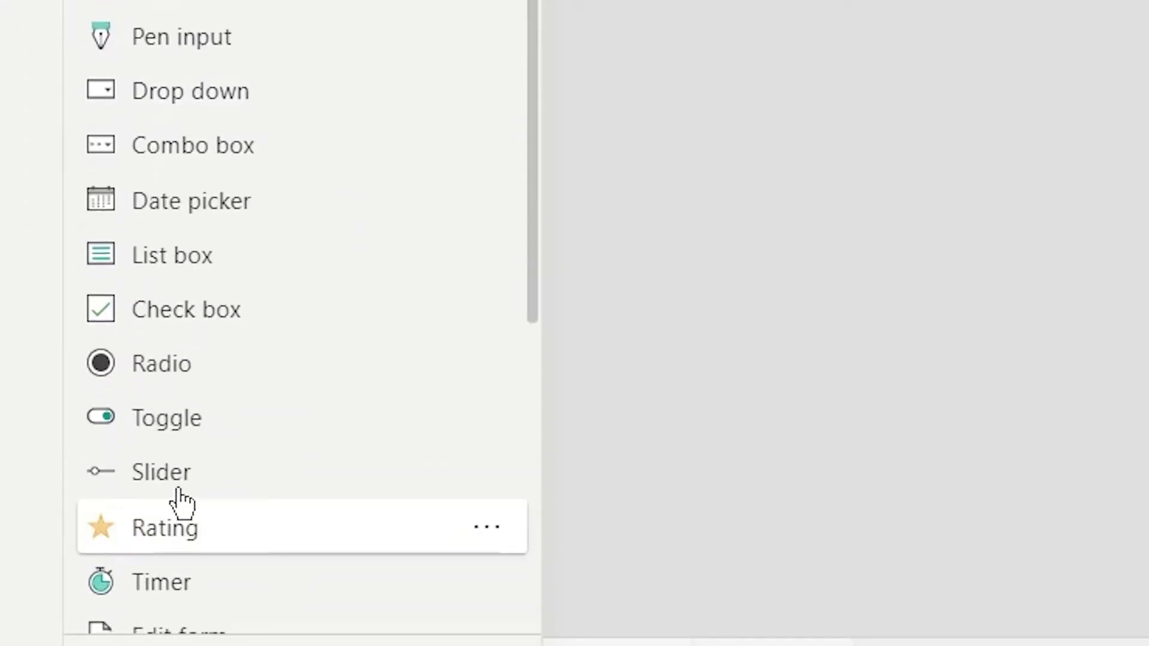
{"action": "left_click", "coordinate": [159, 428]}
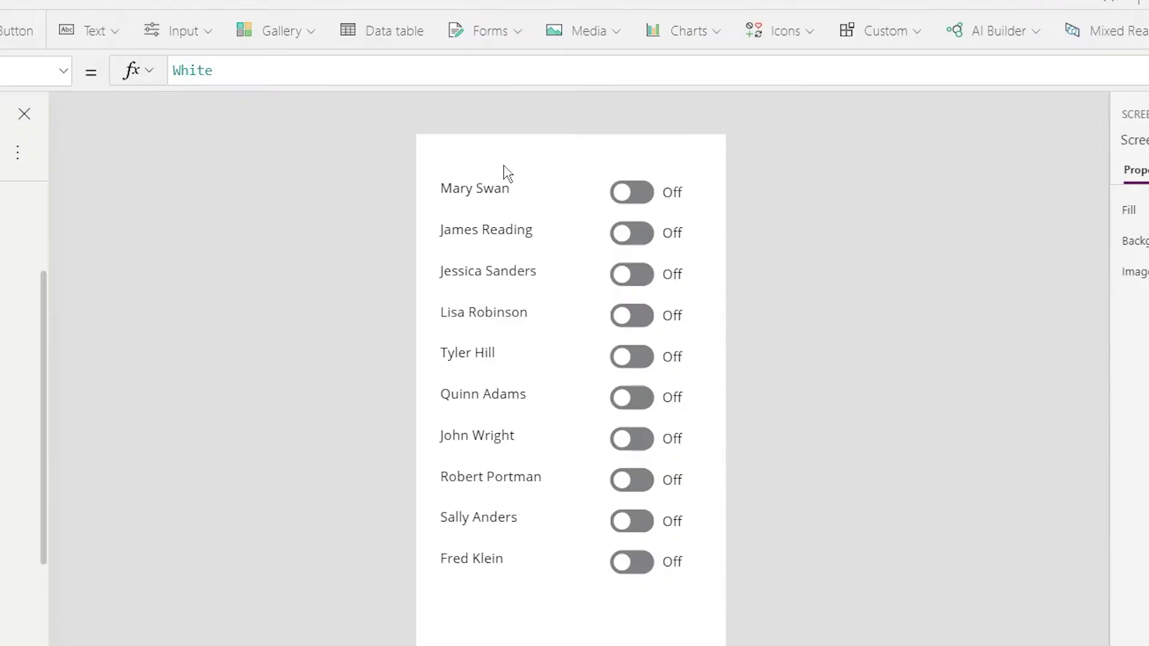
Set the toggle's Default property to ThisItem.Attended
{"action": "left_click", "coordinate": [502, 193]}
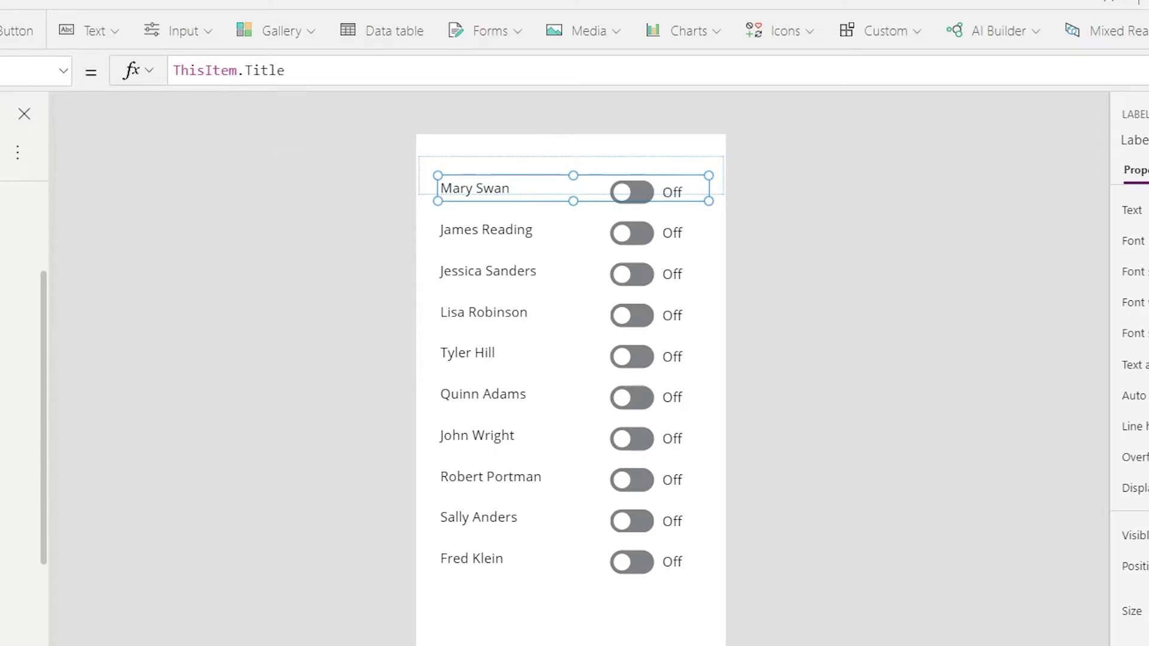
{"action": "left_click", "coordinate": [24, 313]}
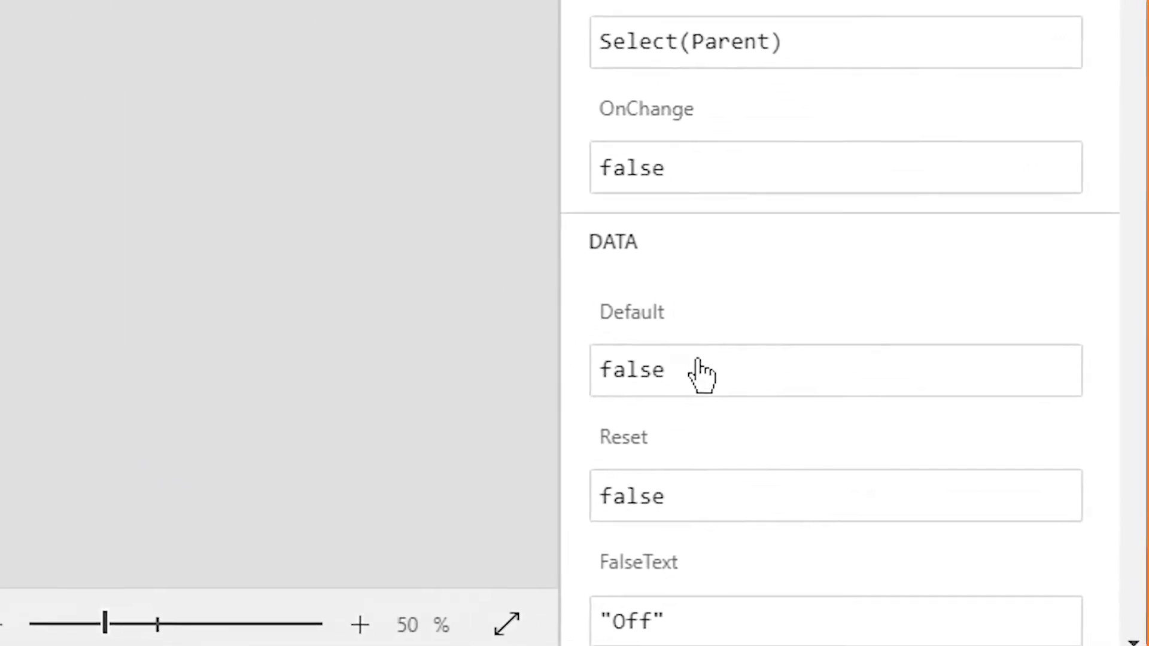
{"action": "left_click_drag", "start_coordinate": [726, 356], "coordinate": [390, 310]}
{"action": "type", "text": "ThisItem"}
{"action": "key", "text": "Tab"}
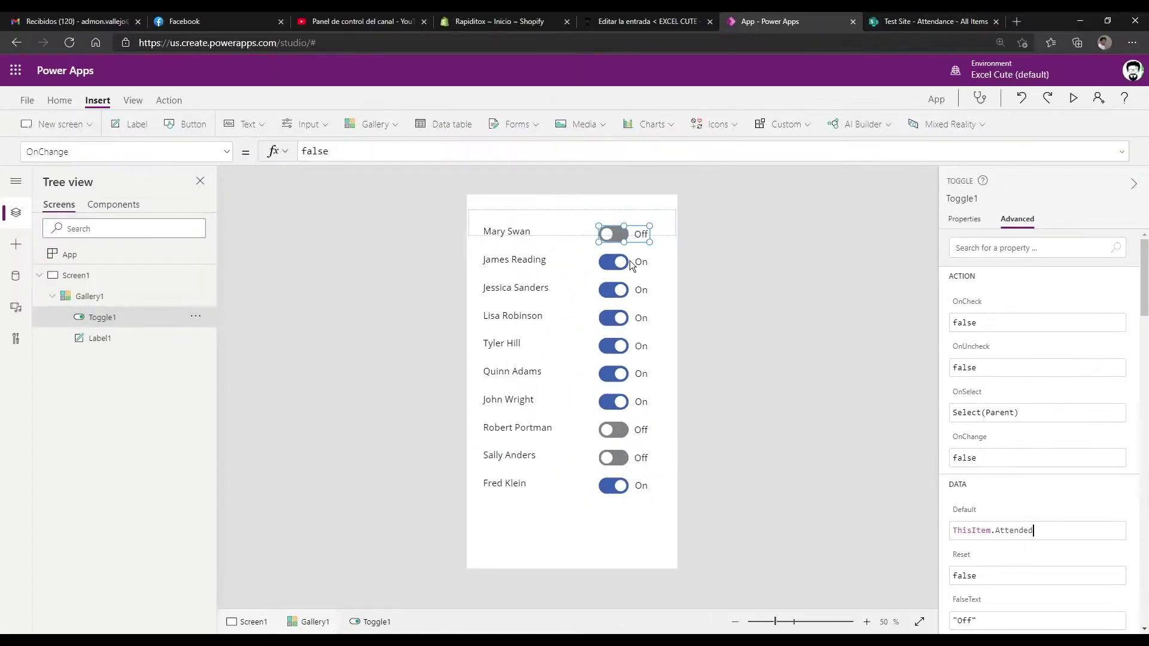
{"action": "left_click", "coordinate": [762, 307]}
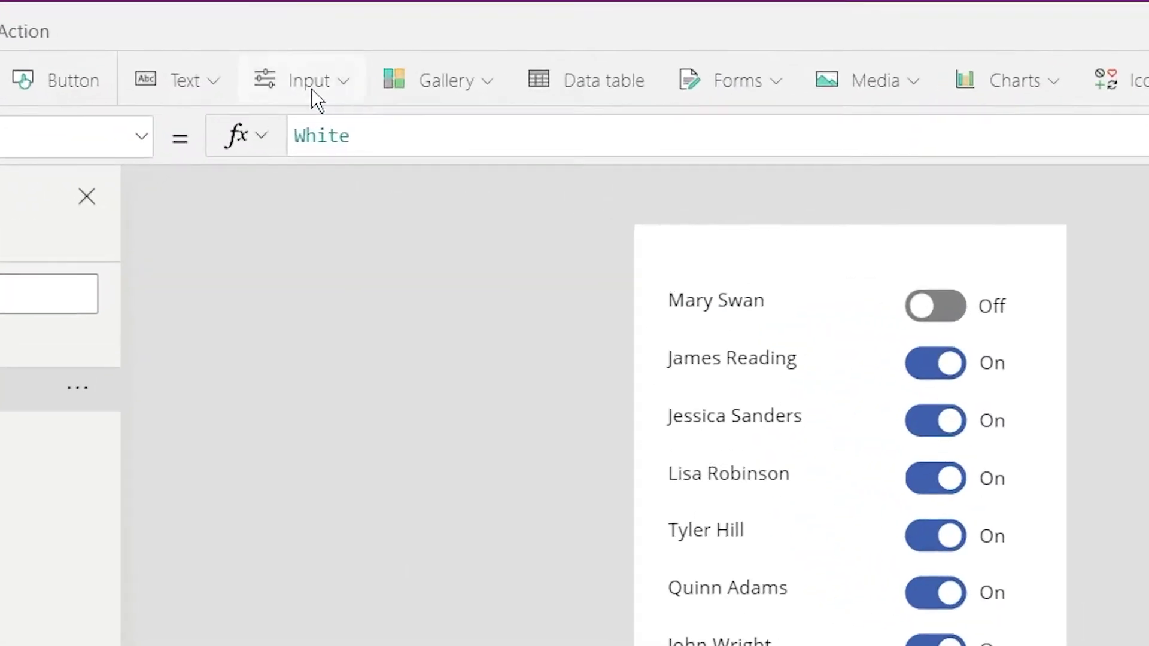
Insert a button and move it below the gallery's last row
{"action": "left_click", "coordinate": [308, 125]}
{"action": "left_click", "coordinate": [267, 123]}
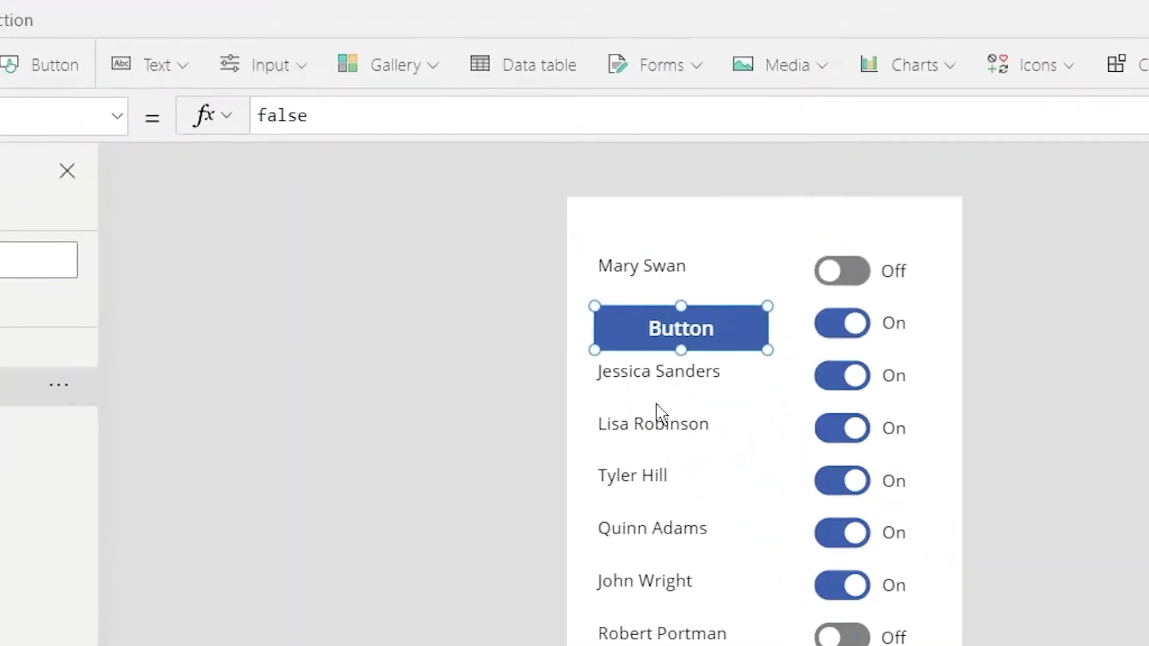
{"action": "mouse_move", "coordinate": [518, 246]}
{"action": "left_mouse_down"}
{"action": "mouse_move", "coordinate": [566, 586]}
{"action": "mouse_move", "coordinate": [549, 582]}
{"action": "left_mouse_up"}
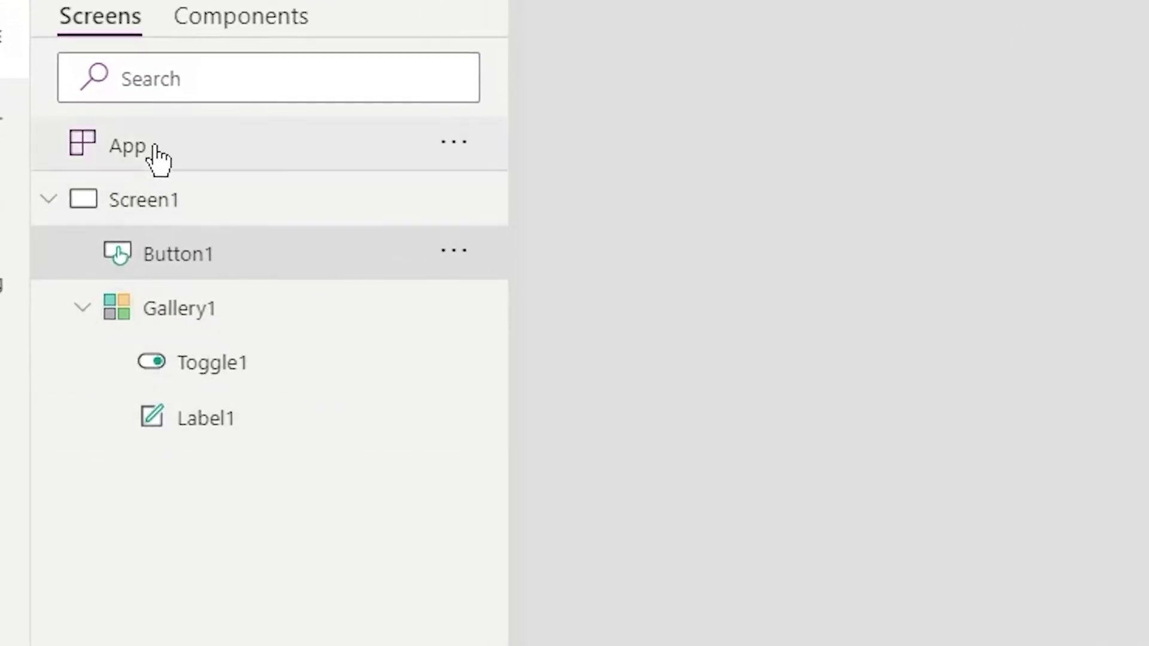
{"action": "left_click", "coordinate": [144, 149]}
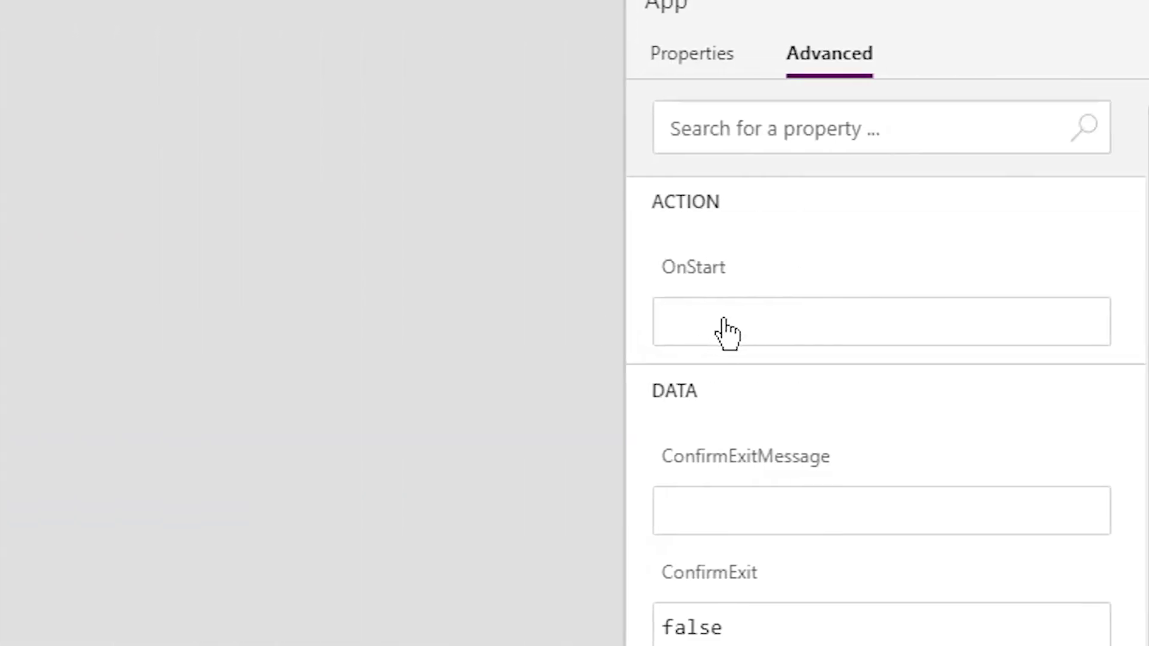
Set the App's OnStart formula to ClearCollect(colAttendance, Attendance)
{"action": "left_click", "coordinate": [724, 329]}
{"action": "type", "text": "Cle"}
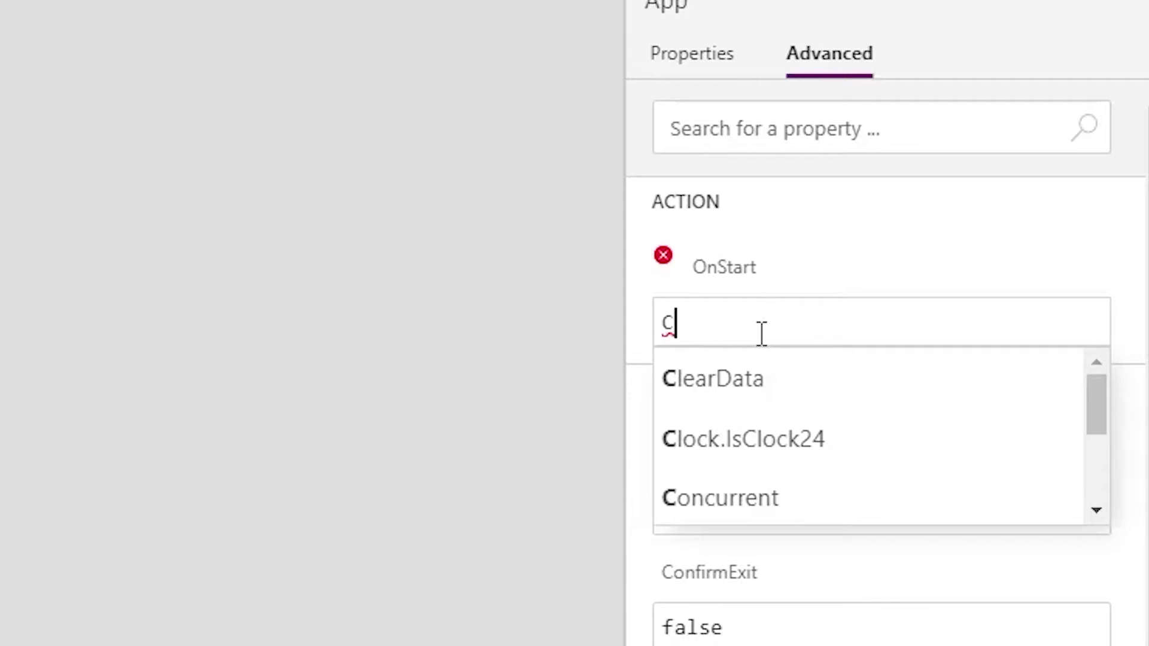
{"action": "type", "text": "a"}
{"action": "key", "text": "BackSpace"}
{"action": "type", "text": "ear"}
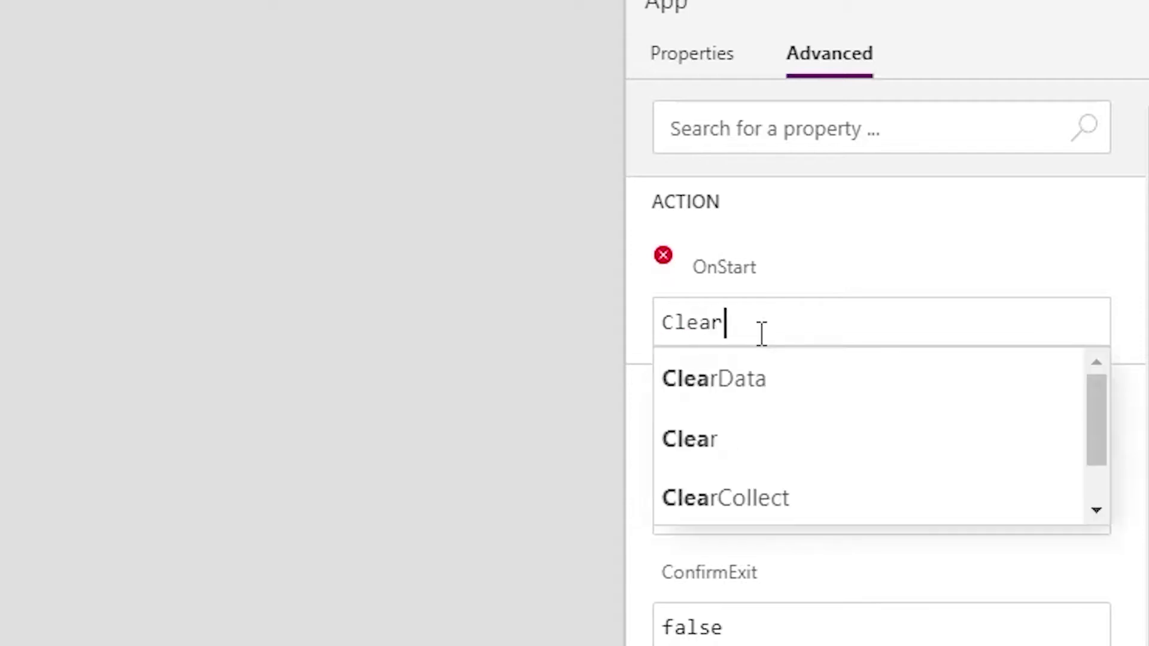
{"action": "key", "text": "Down"}
{"action": "key", "text": "Down"}
{"action": "key", "text": "Down"}
{"action": "key", "text": "Tab"}
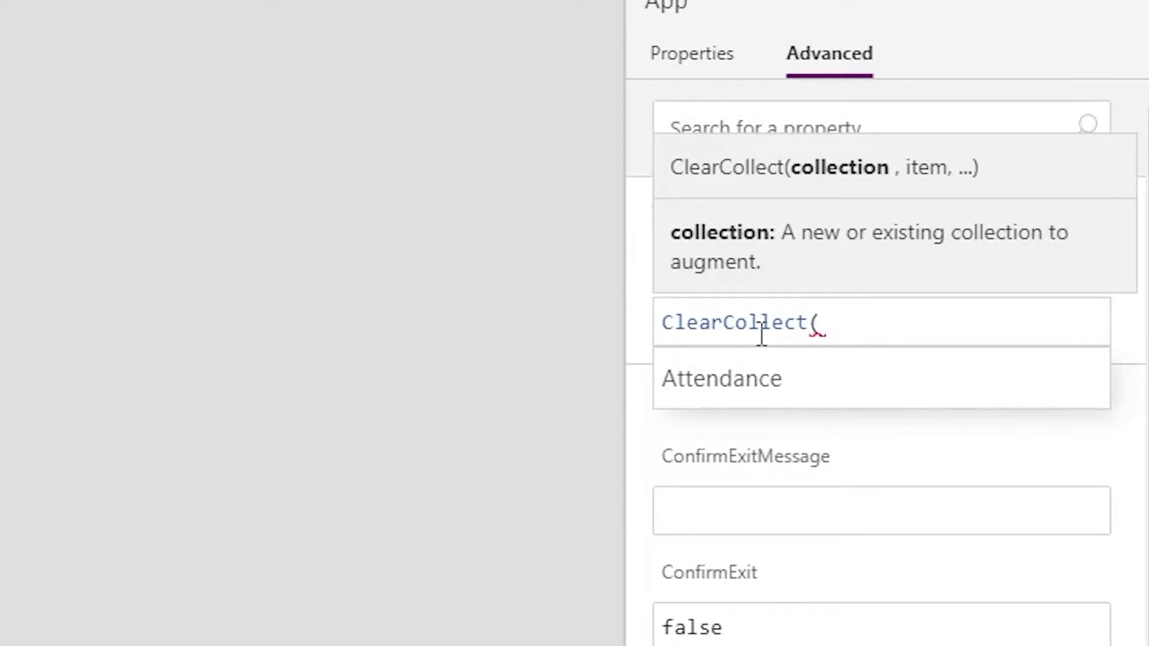
{"action": "type", "text": "colAttendance,Att"}
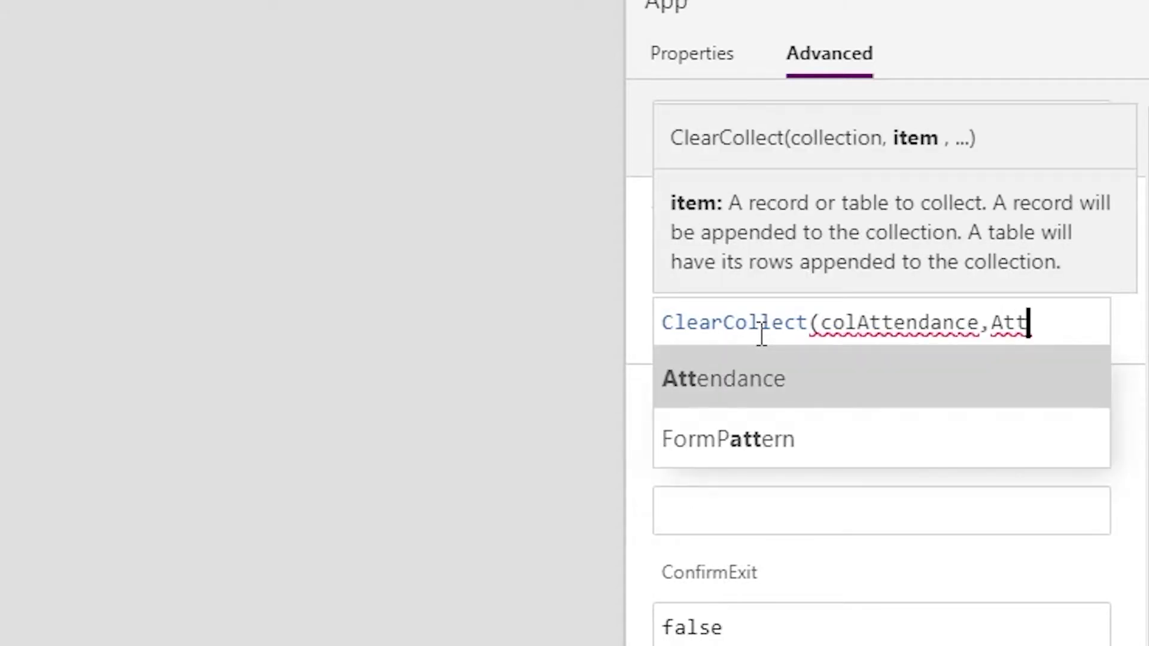
{"action": "key", "text": "Tab"}
{"action": "type", "text": ")"}
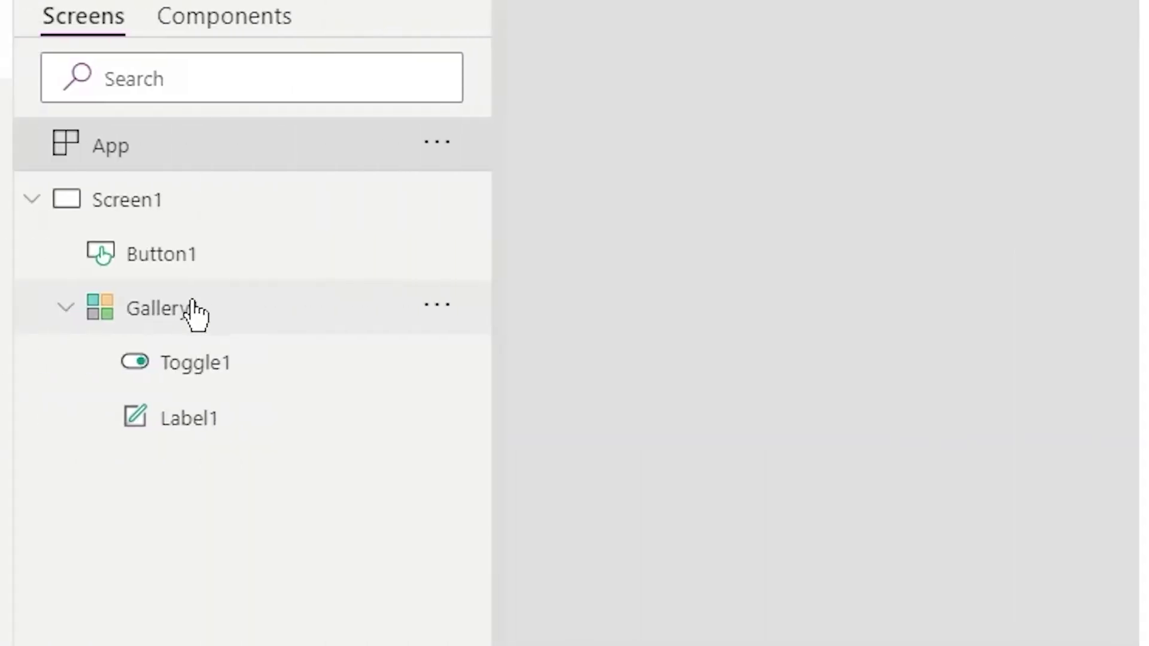
Select the gallery's toggle and clear its OnChange property for a new formula
{"action": "left_click", "coordinate": [193, 309]}
{"action": "left_click", "coordinate": [230, 363]}
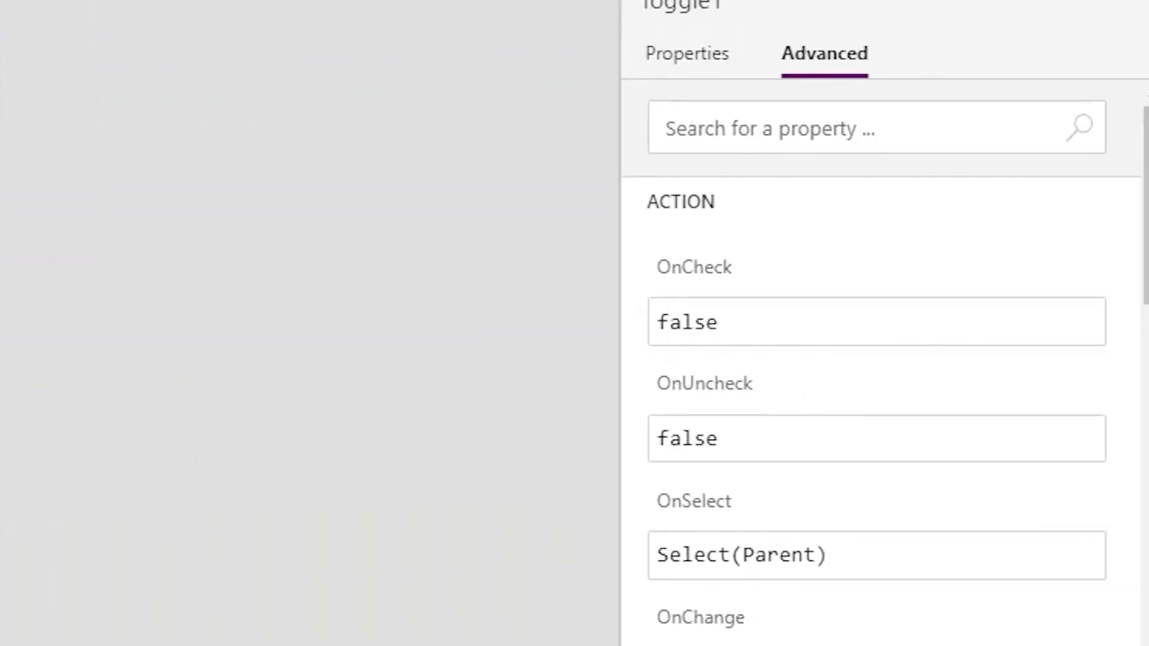
{"action": "scroll", "coordinate": [831, 454], "scroll_direction": "down", "scroll_amount": 3}
{"action": "scroll", "coordinate": [830, 453], "scroll_direction": "down", "scroll_amount": 2}
{"action": "left_click", "coordinate": [847, 359]}
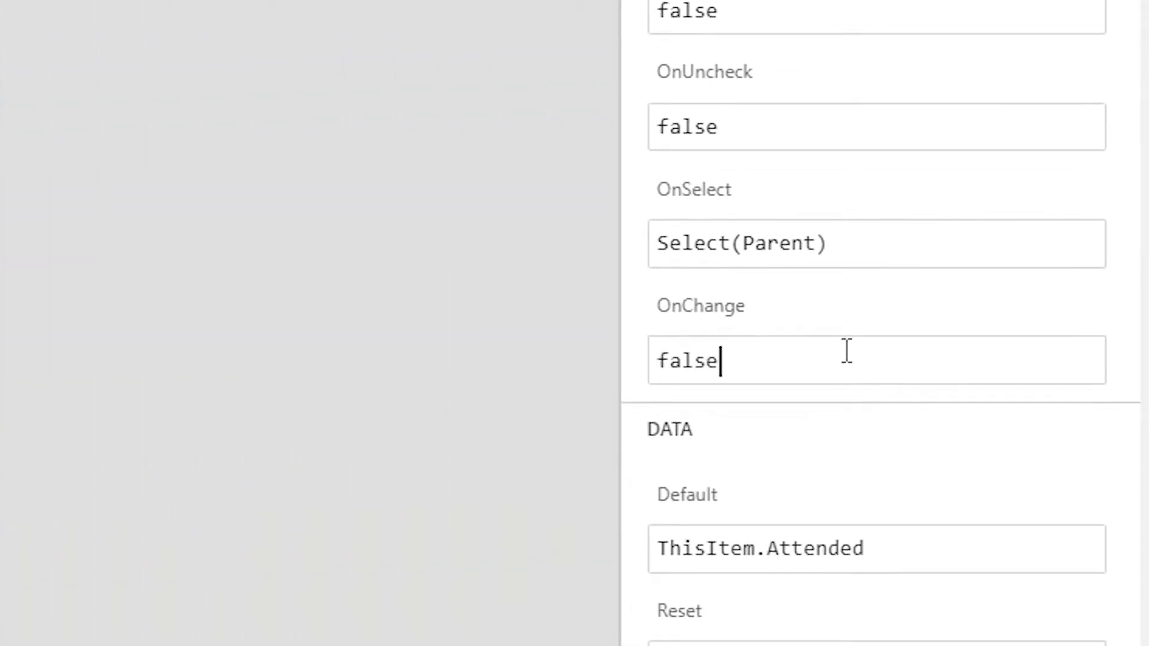
{"action": "left_click_drag", "start_coordinate": [819, 361], "coordinate": [577, 364]}
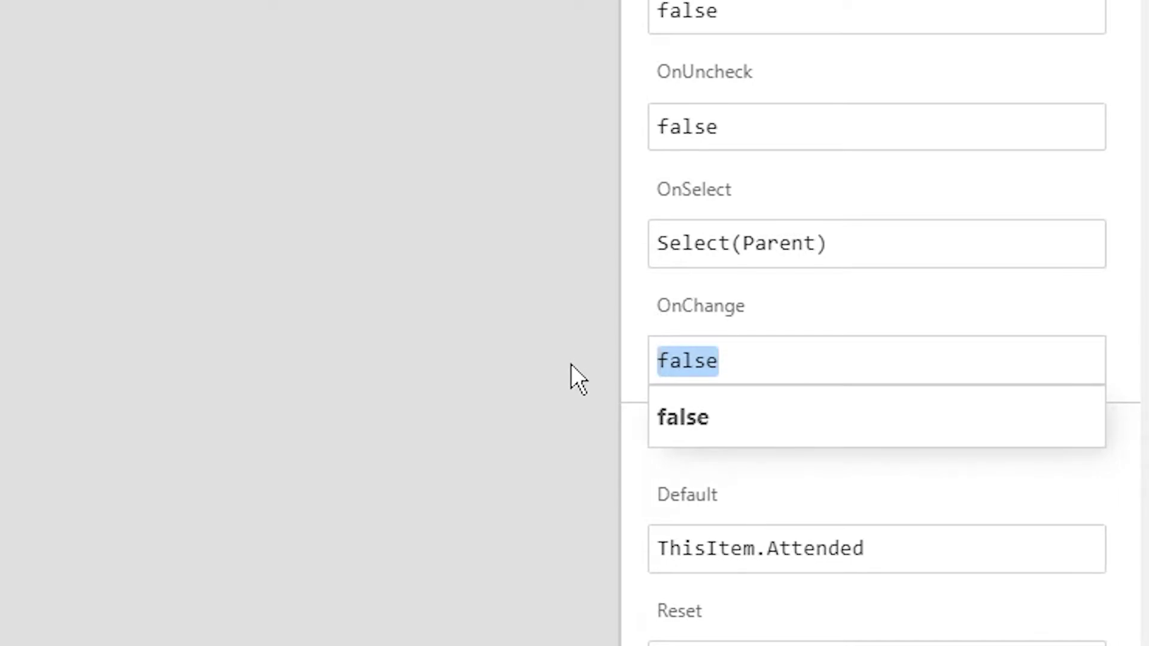
Start OnChange with Patch(colAttendance, ThisItem, {ID: ThisItem.ID,
{"action": "type", "text": "P"}
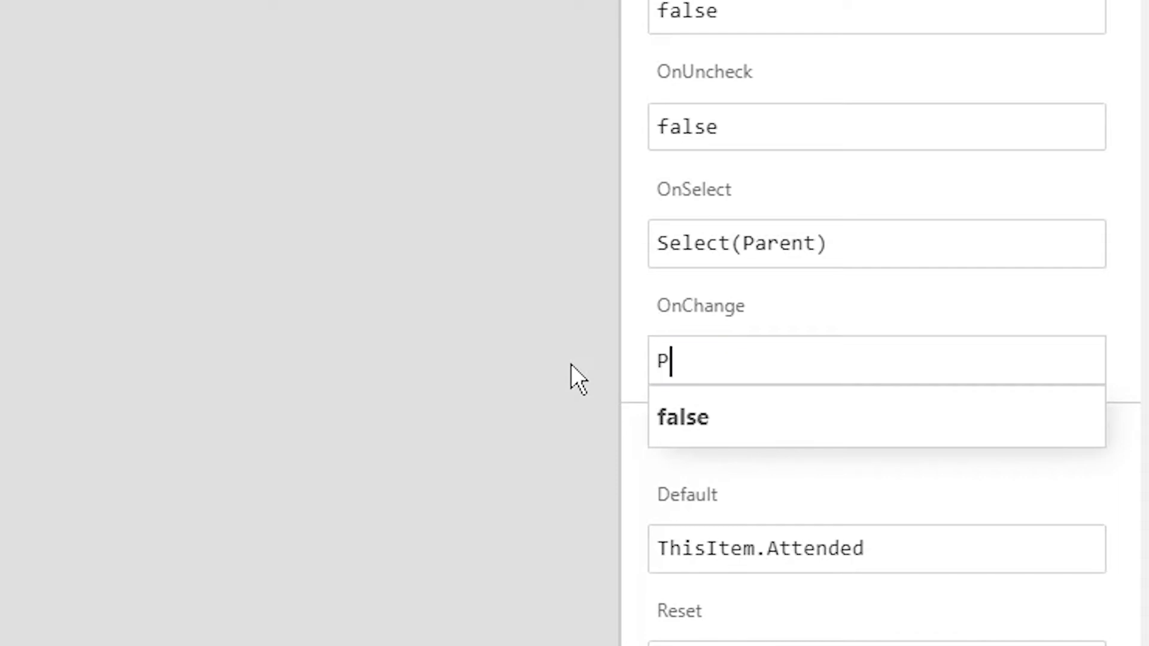
{"action": "type", "text": "atc"}
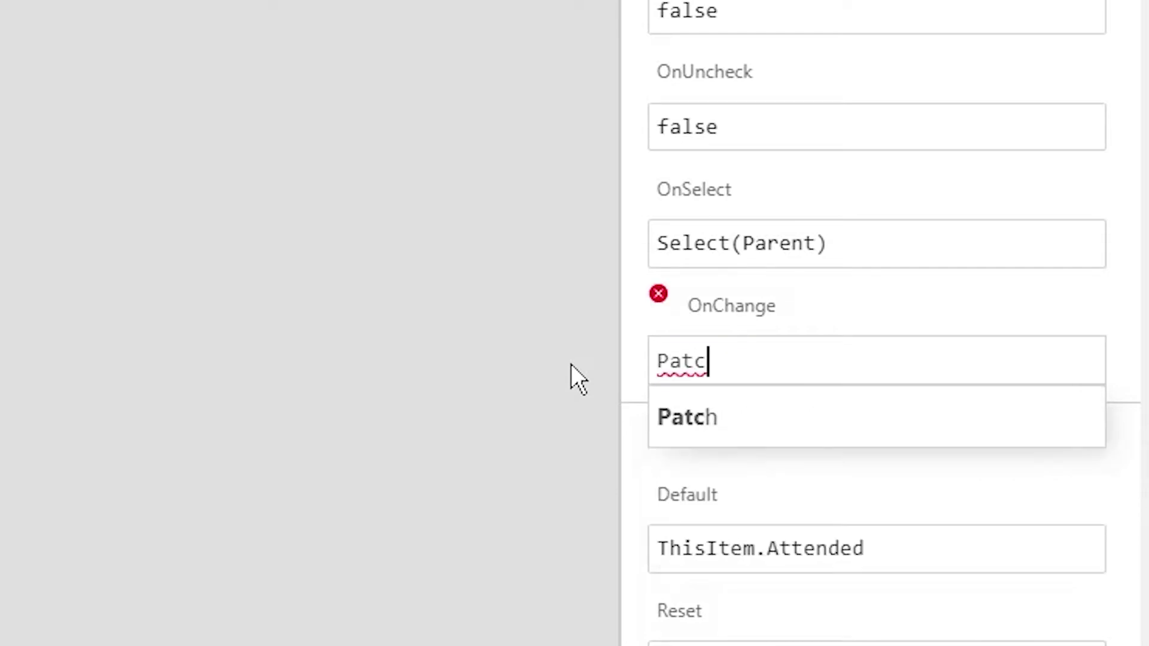
{"action": "type", "text": "h(col"}
{"action": "key", "text": "Down"}
{"action": "key", "text": "Tab"}
{"action": "type", "text": ",i"}
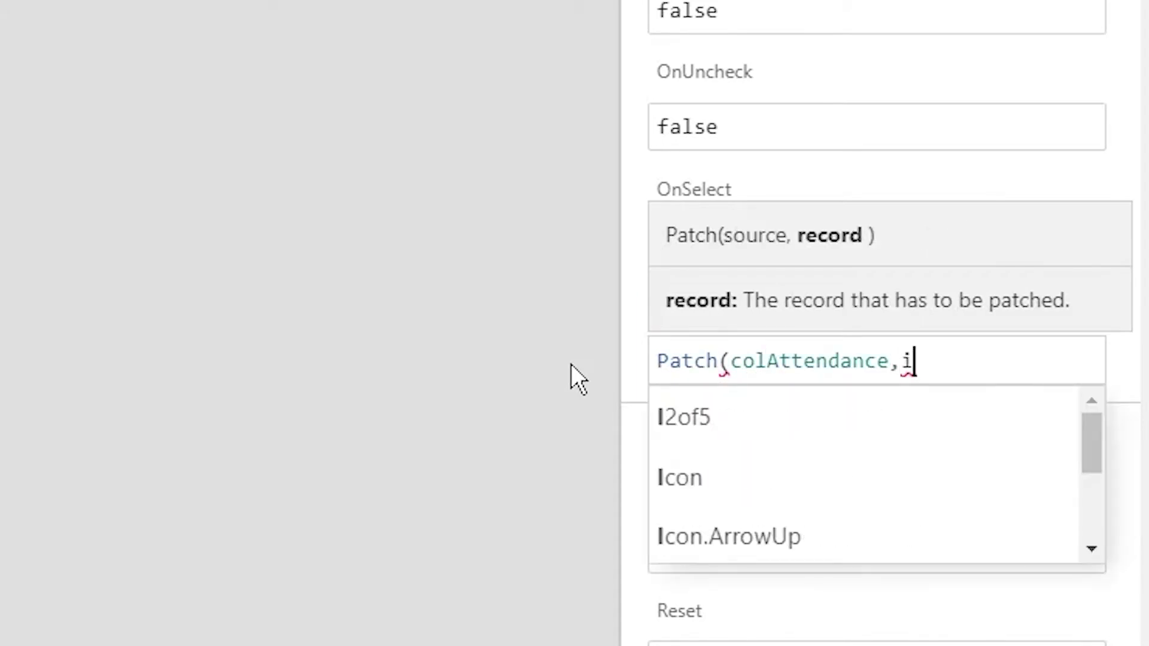
{"action": "key", "text": "BackSpace"}
{"action": "type", "text": "Thi"}
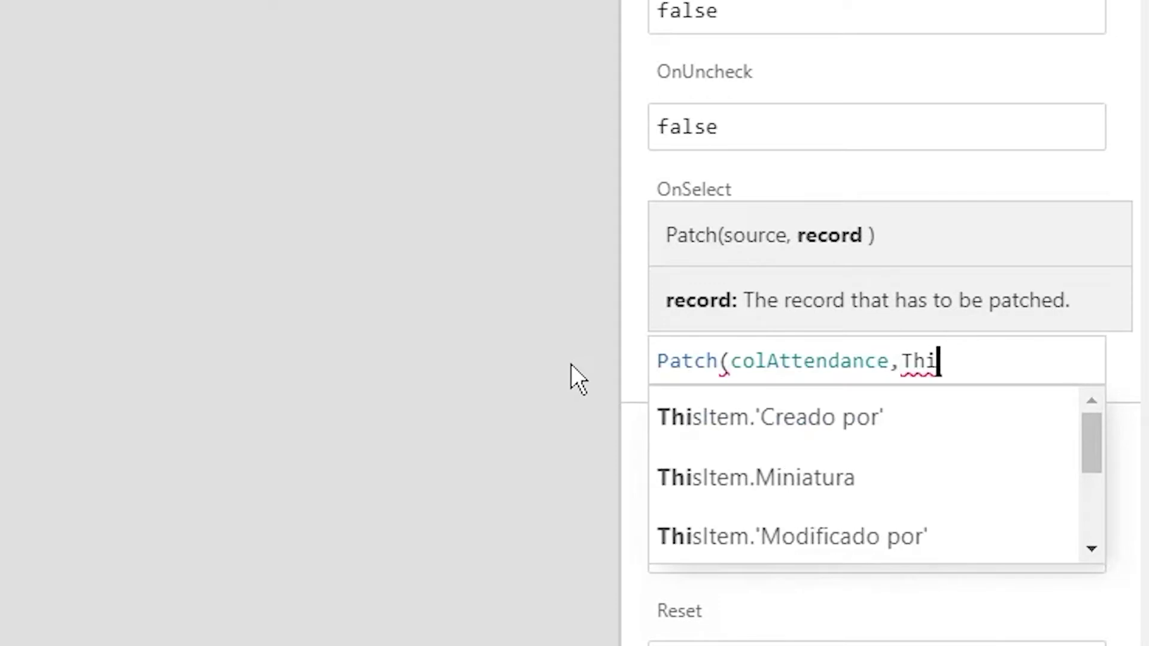
{"action": "type", "text": "sIte"}
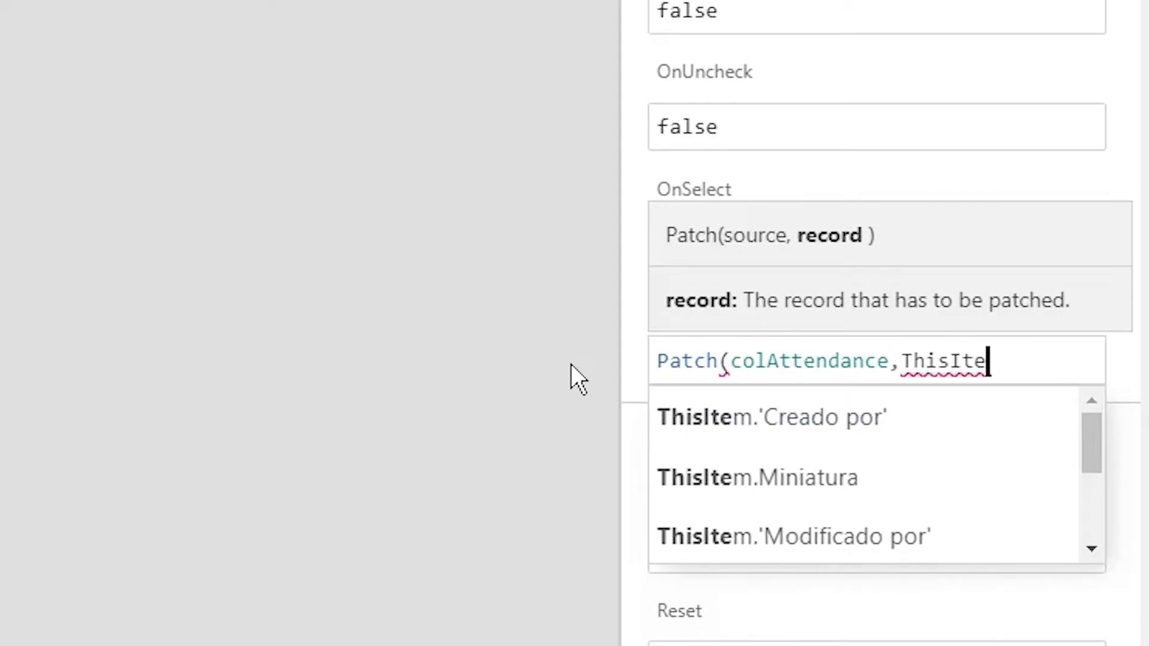
{"action": "type", "text": "m,"}
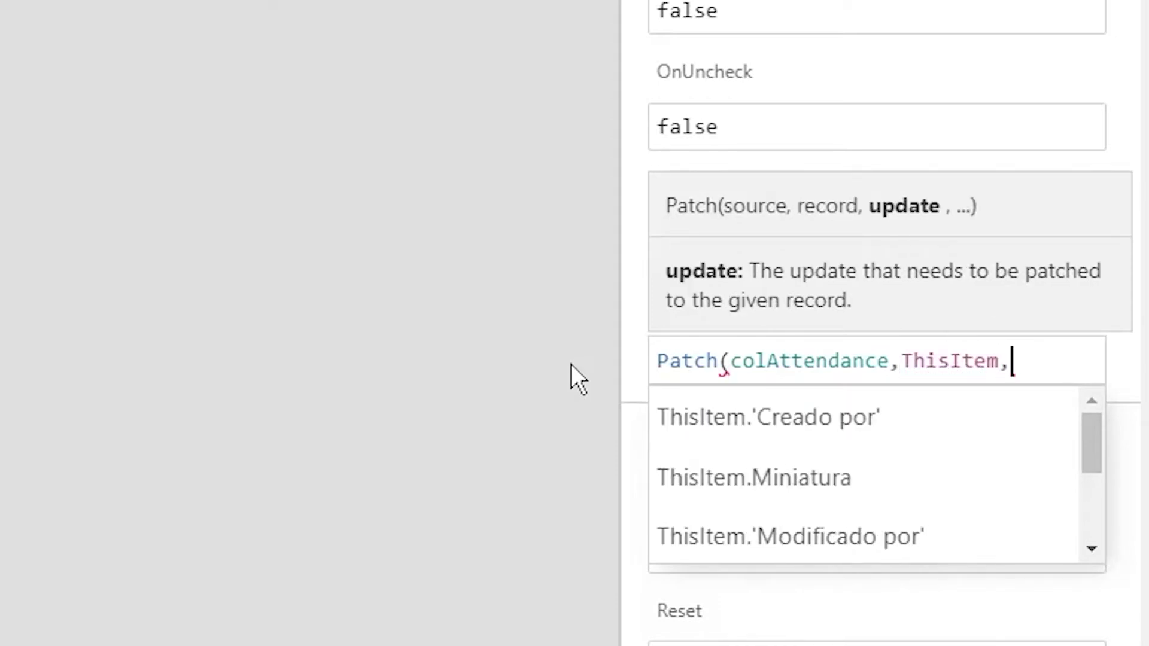
{"action": "type", "text": "{"}
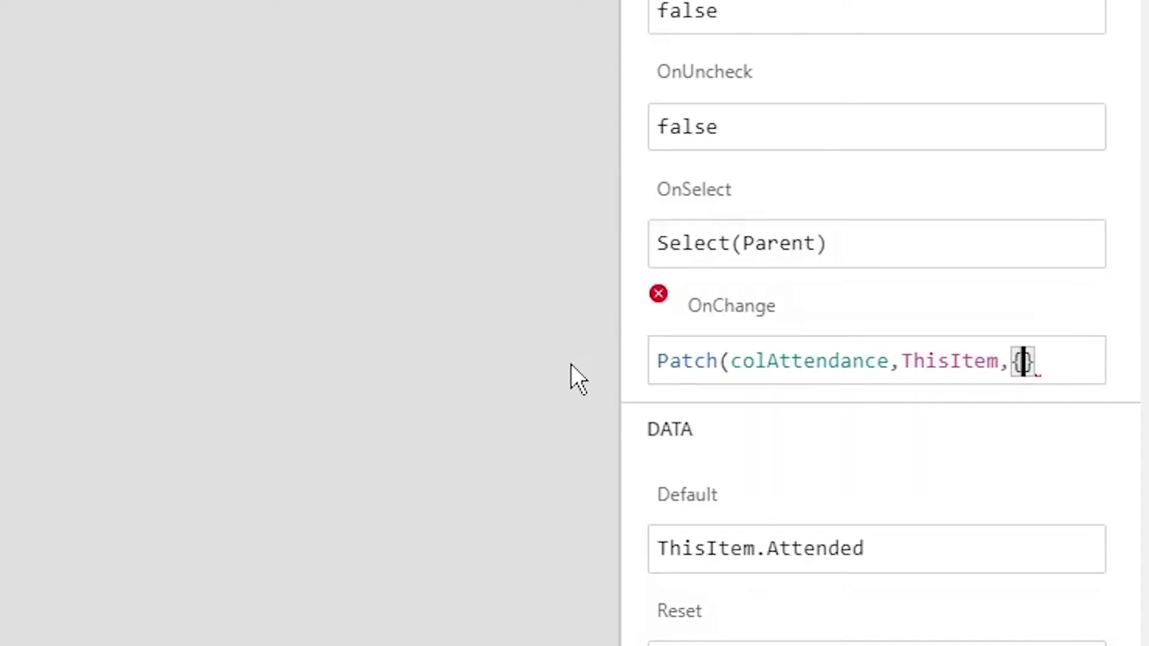
{"action": "key", "text": "Return"}
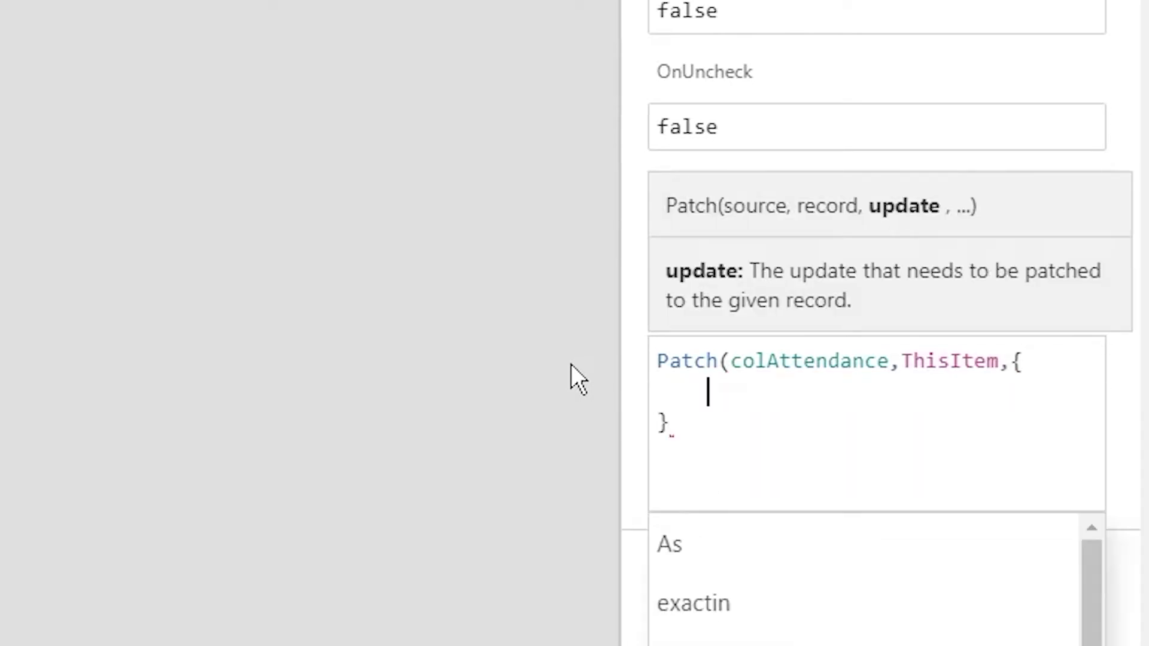
{"action": "type", "text": "ID:"}
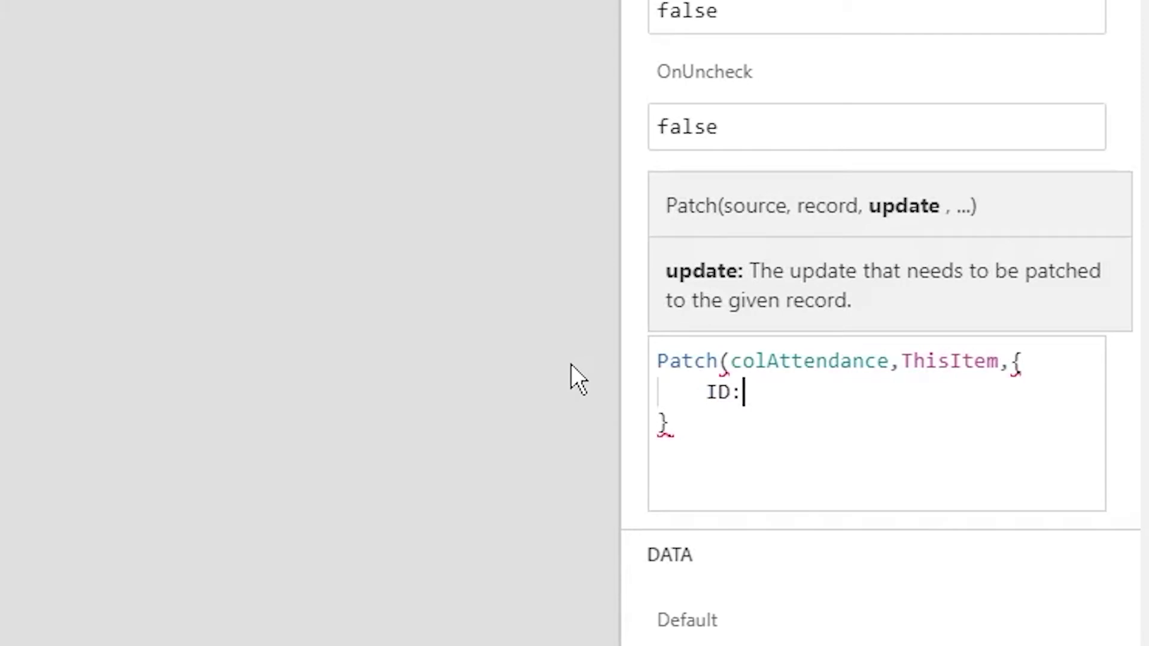
{"action": "key", "text": "BackSpace"}
{"action": "key", "text": "BackSpace"}
{"action": "key", "text": "BackSpace"}
{"action": "type", "text": "ID"}
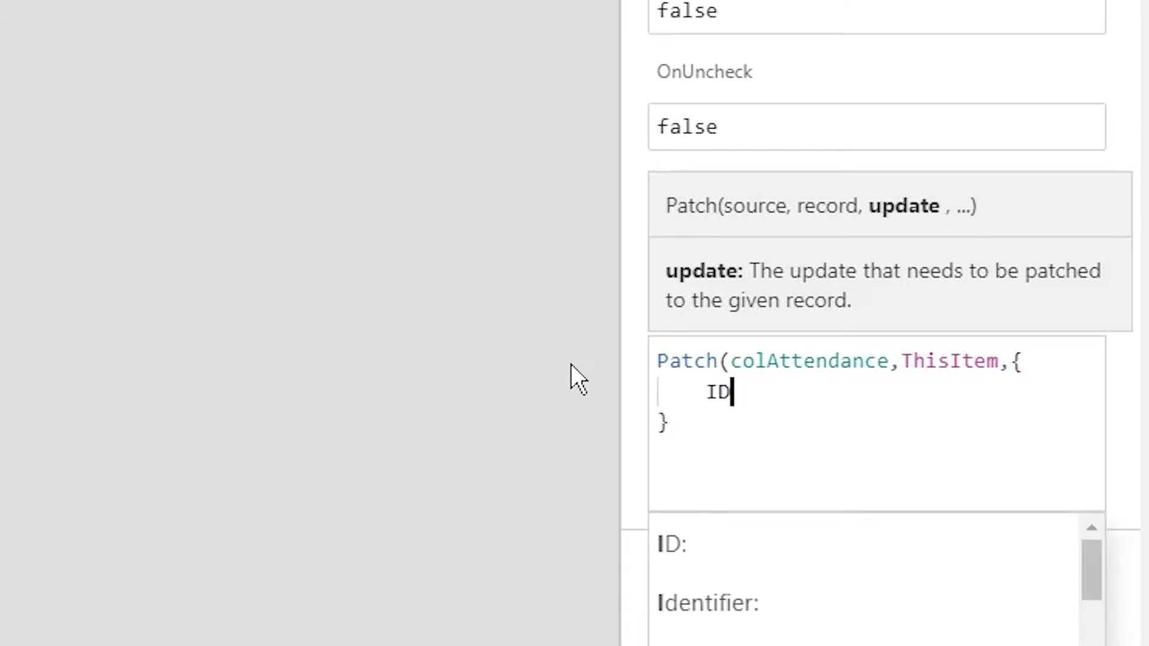
{"action": "type", "text": ":This"}
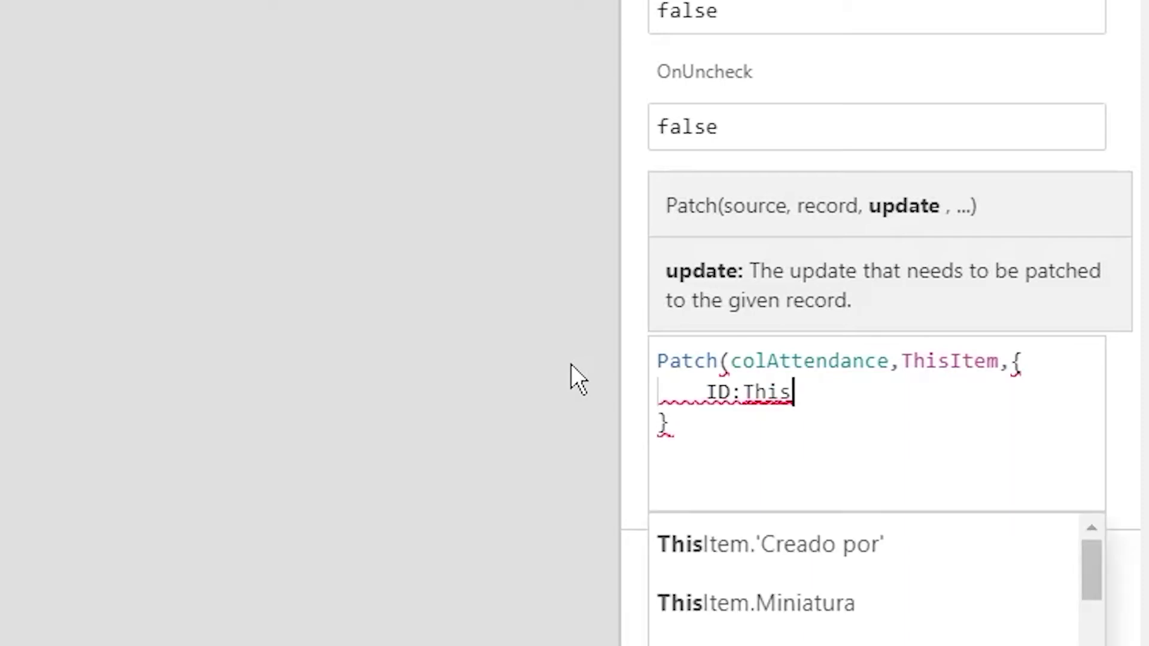
{"action": "type", "text": "Item.ID,"}
Finish the record with Attended: Toggle1.Value and close the Patch formula
{"action": "key", "text": "shift+Return"}
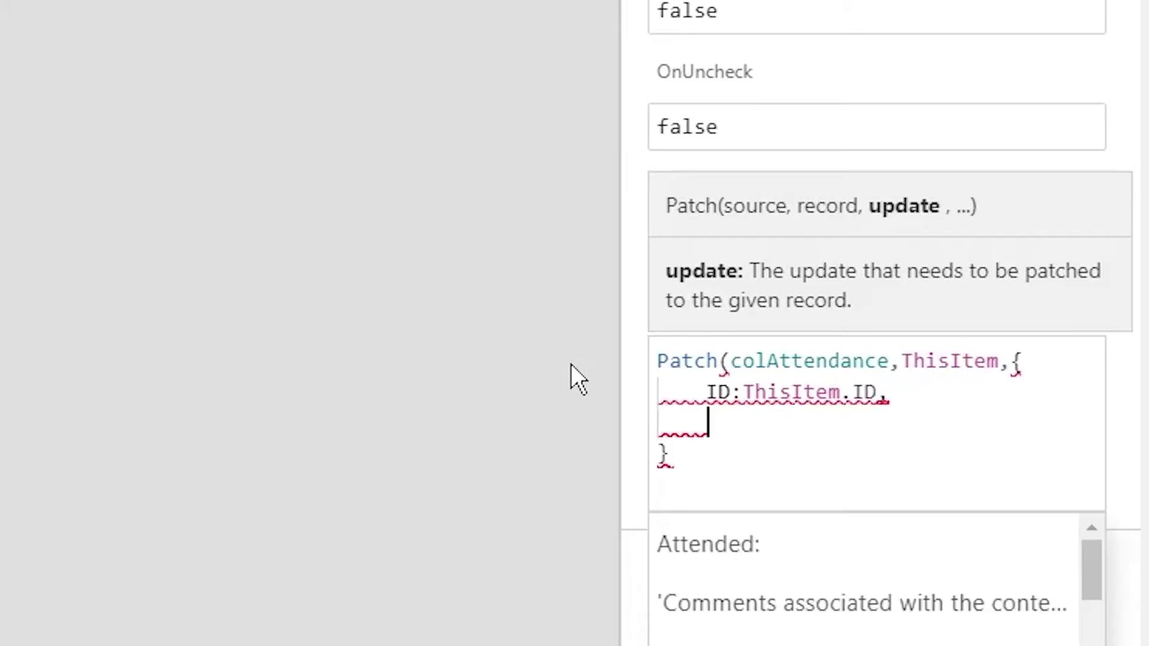
{"action": "type", "text": "Atten"}
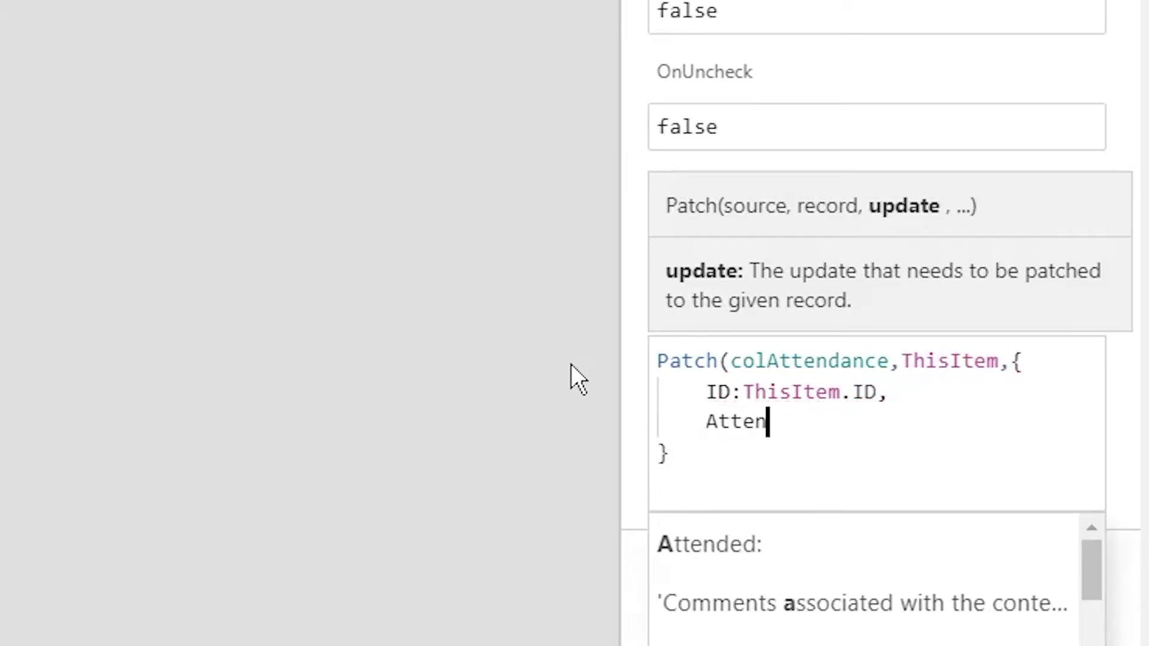
{"action": "key", "text": "Tab"}
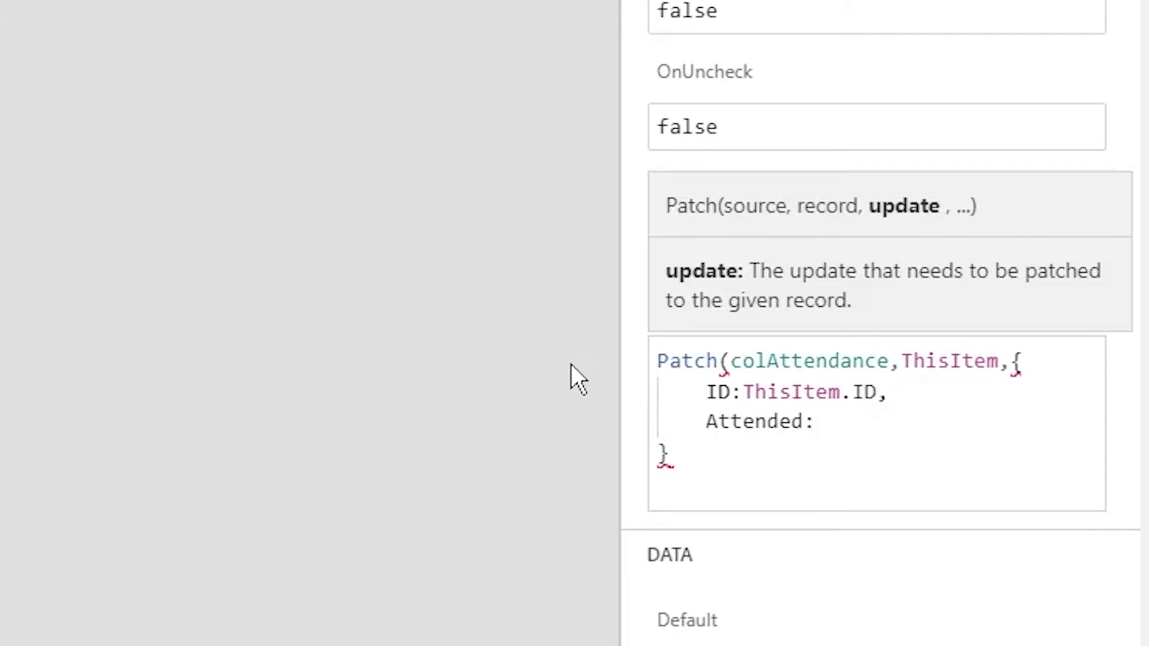
{"action": "type", "text": "Toggl"}
{"action": "key", "text": "Tab"}
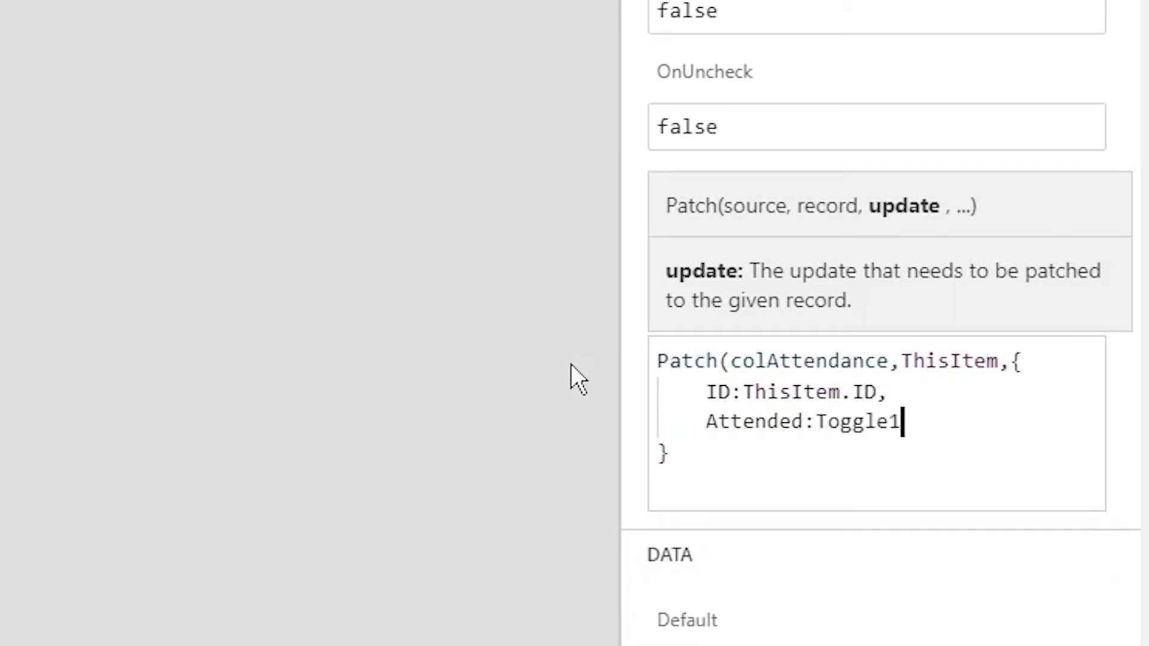
{"action": "type", "text": ".Va"}
{"action": "key", "text": "Down"}
{"action": "key", "text": "Left"}
{"action": "key", "text": "Right"}
{"action": "type", "text": ")"}
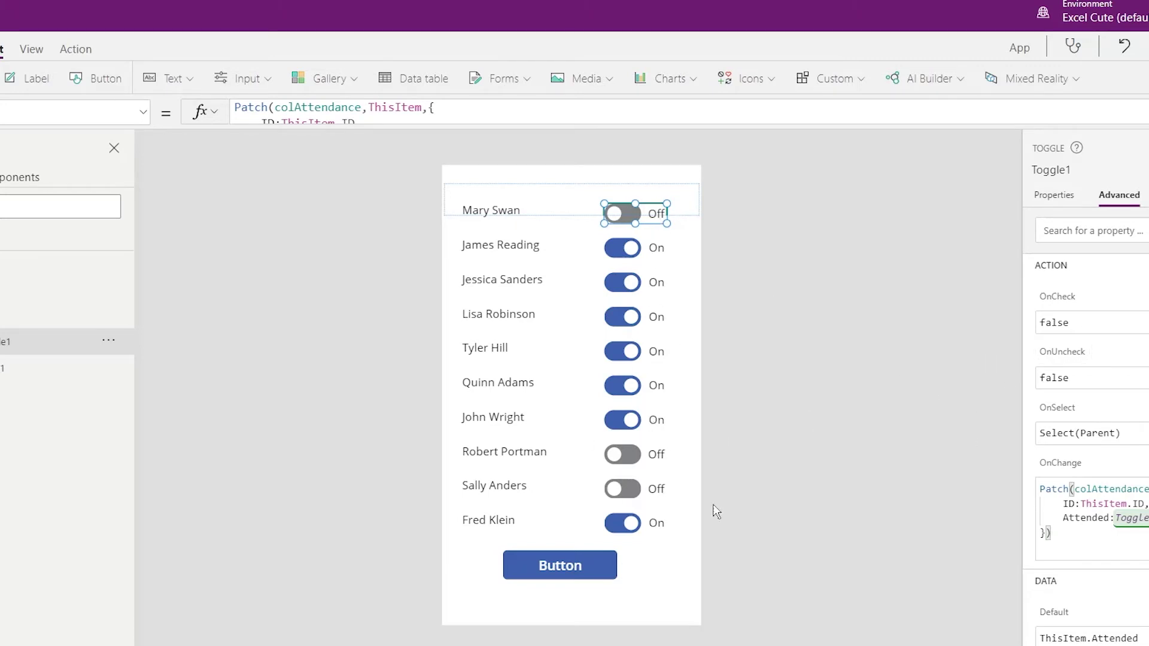
Replace Button1's OnSelect false value with Patch(Attendance
{"action": "left_click", "coordinate": [559, 589]}
{"action": "left_click", "coordinate": [576, 576]}
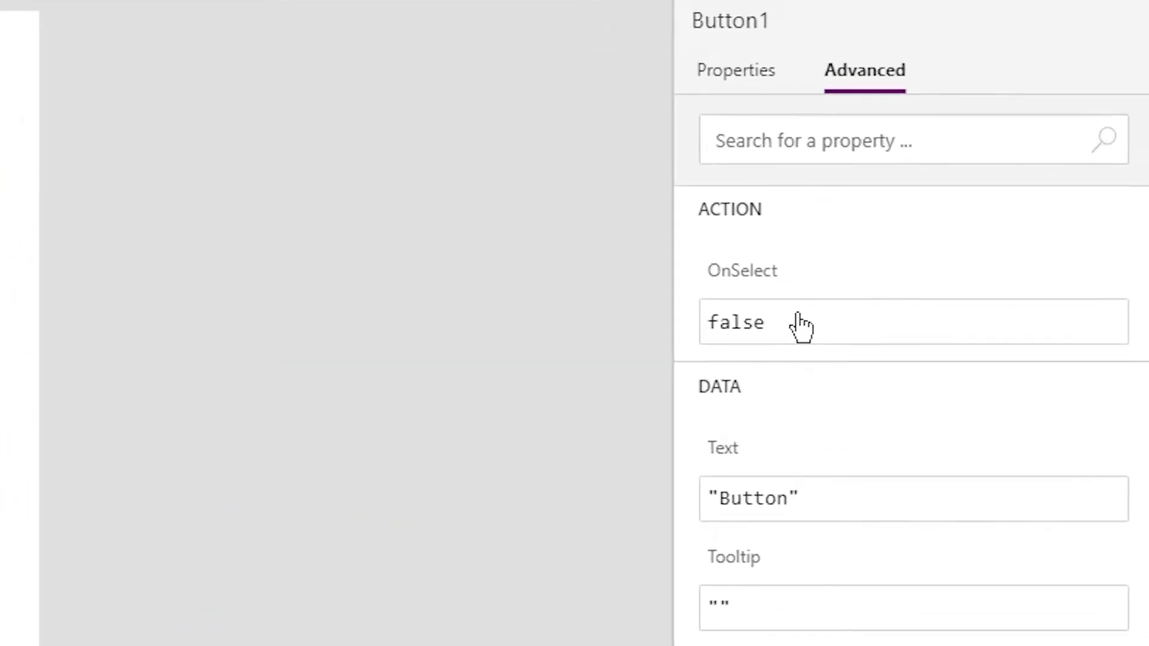
{"action": "left_click", "coordinate": [839, 323]}
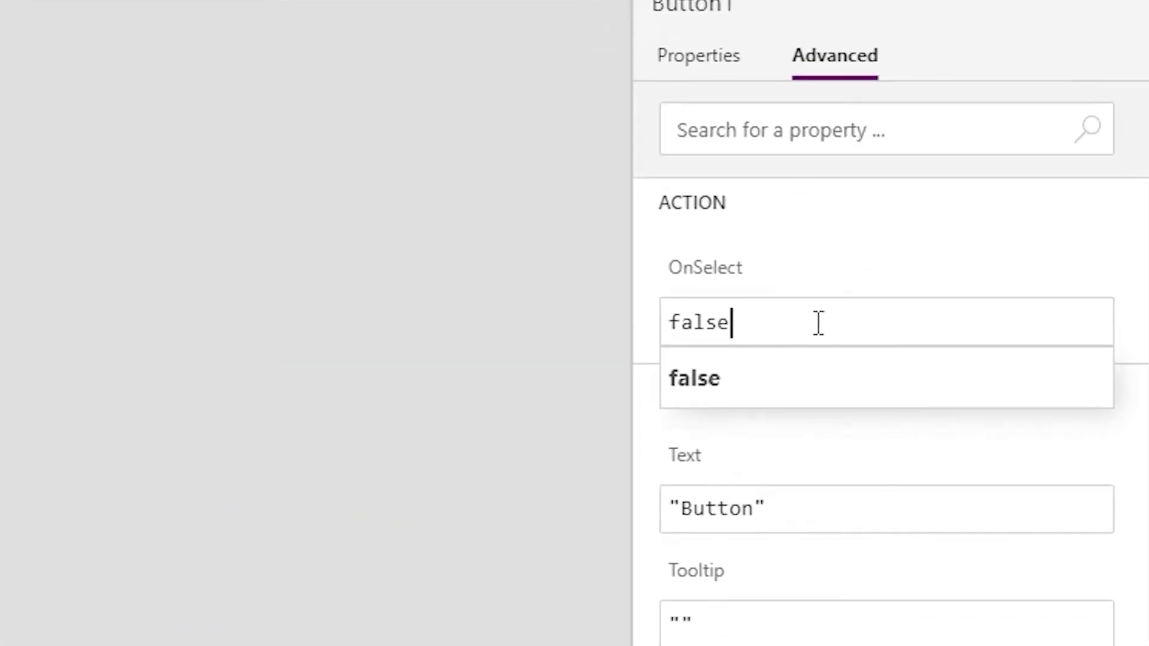
{"action": "left_click_drag", "start_coordinate": [838, 323], "coordinate": [549, 325]}
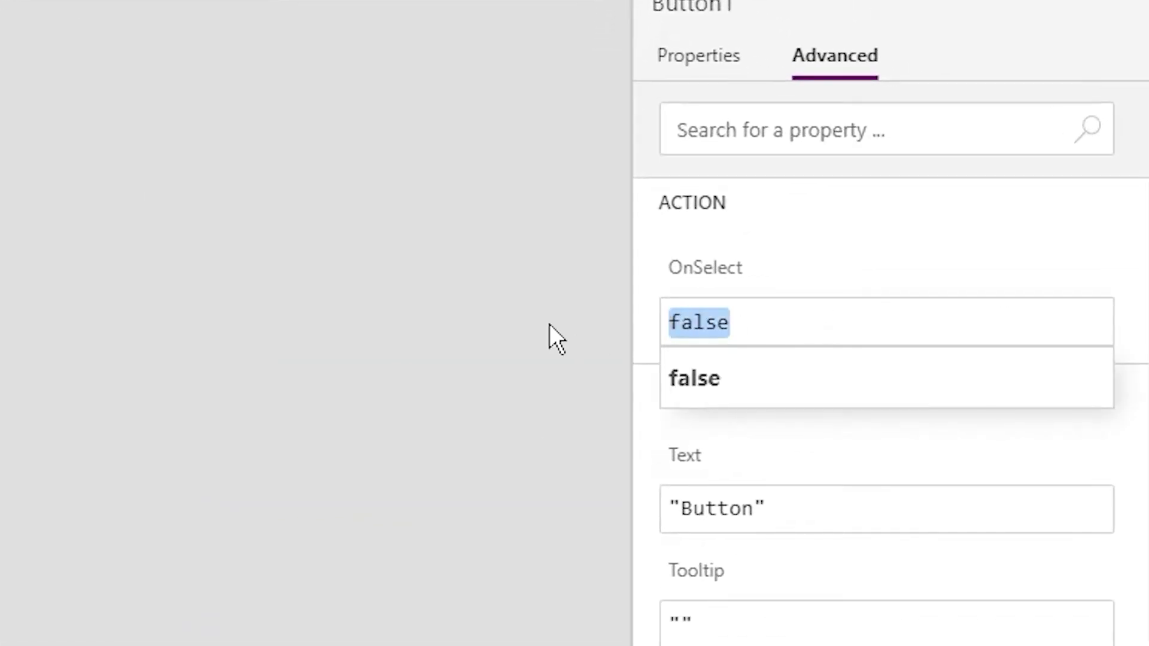
{"action": "type", "text": "Pa"}
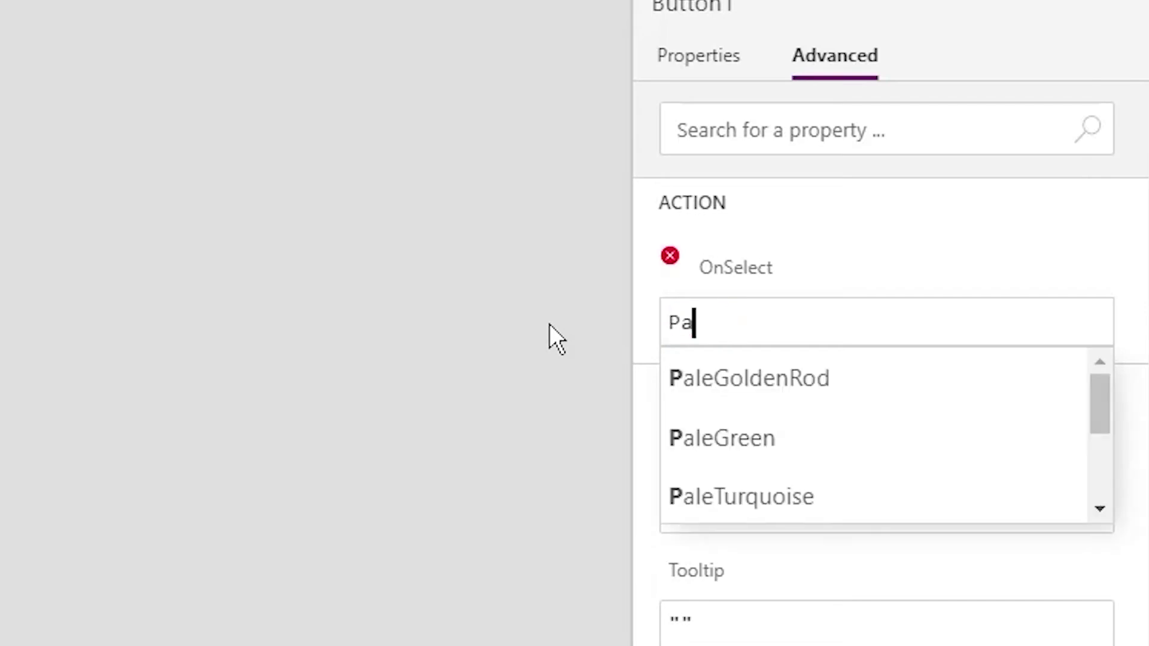
{"action": "type", "text": "t"}
{"action": "key", "text": "Tab"}
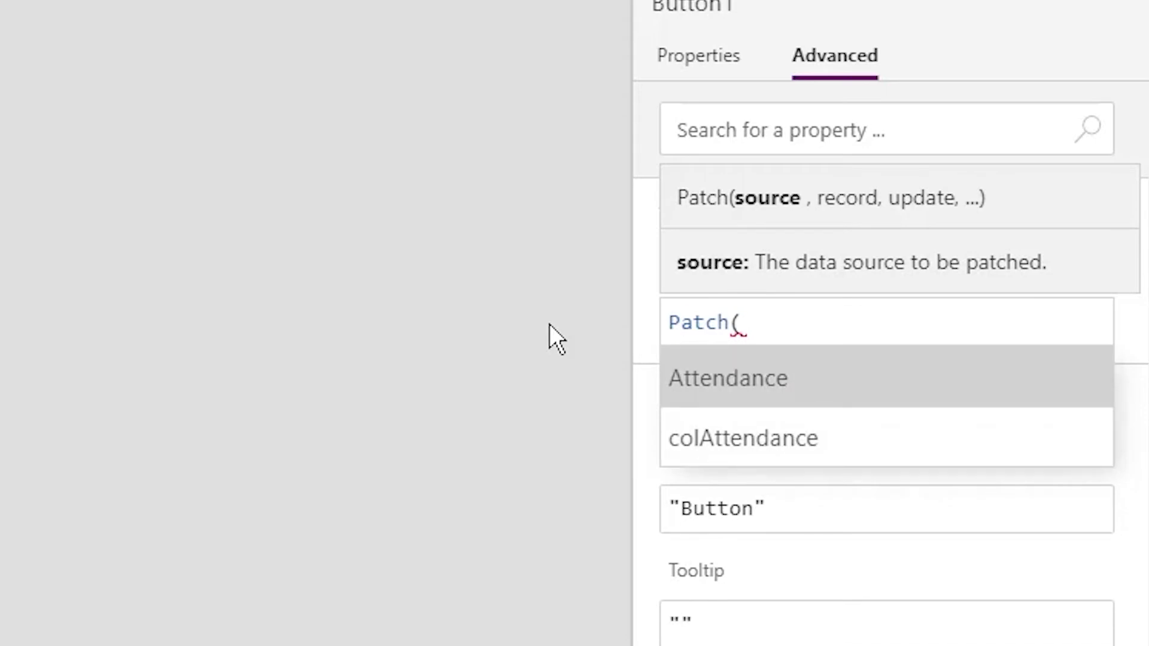
{"action": "key", "text": "Tab"}
Complete it with ShowColumns(colAttendance,"ID","Attended"), then launch the app preview
{"action": "type", "text": ","}
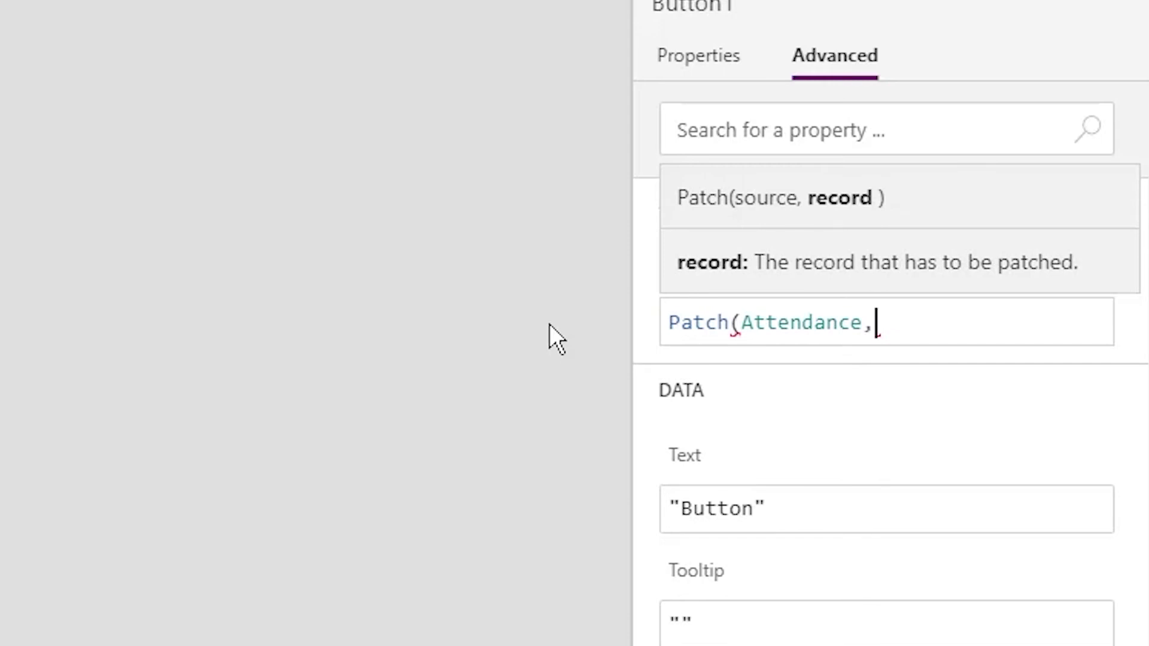
{"action": "type", "text": "Se"}
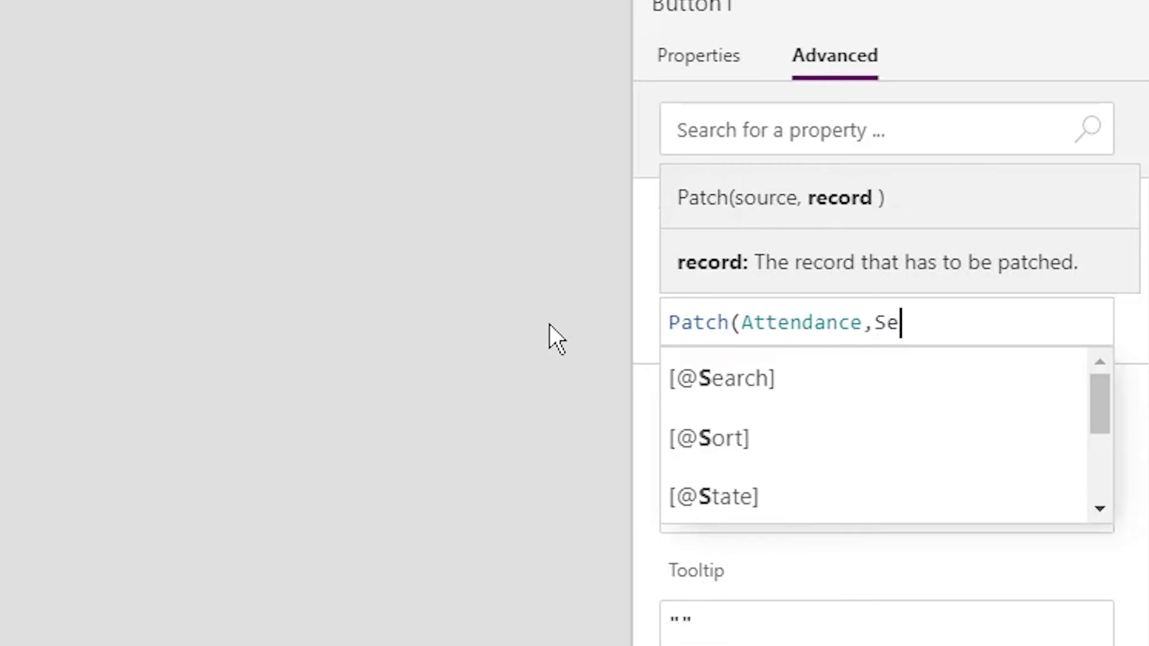
{"action": "type", "text": "le"}
{"action": "key", "text": "BackSpace"}
{"action": "key", "text": "BackSpace"}
{"action": "key", "text": "BackSpace"}
{"action": "type", "text": "how"}
{"action": "key", "text": "Tab"}
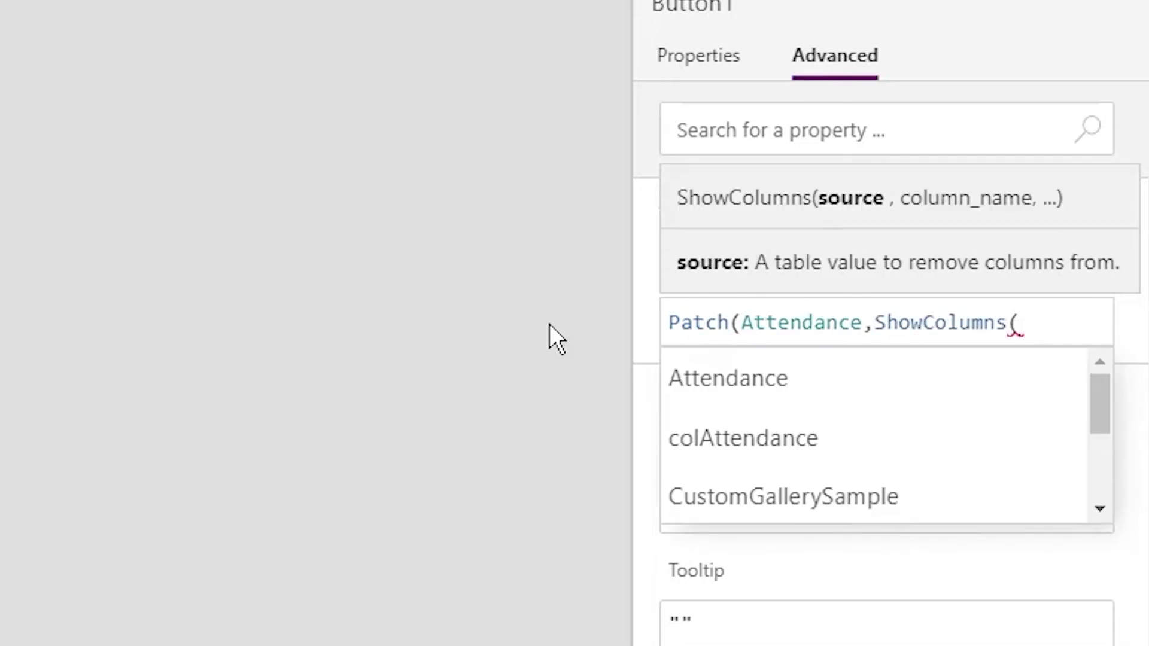
{"action": "type", "text": "c"}
{"action": "type", "text": "ol"}
{"action": "key", "text": "Tab"}
{"action": "type", "text": ","}
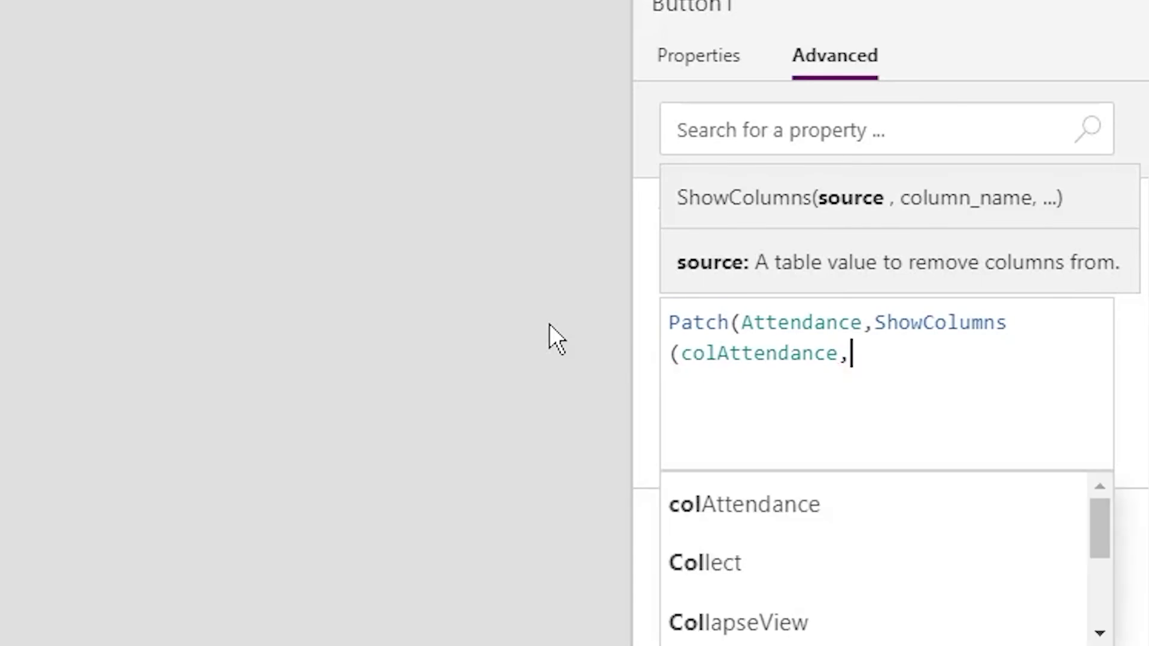
{"action": "type", "text": "\"ID"}
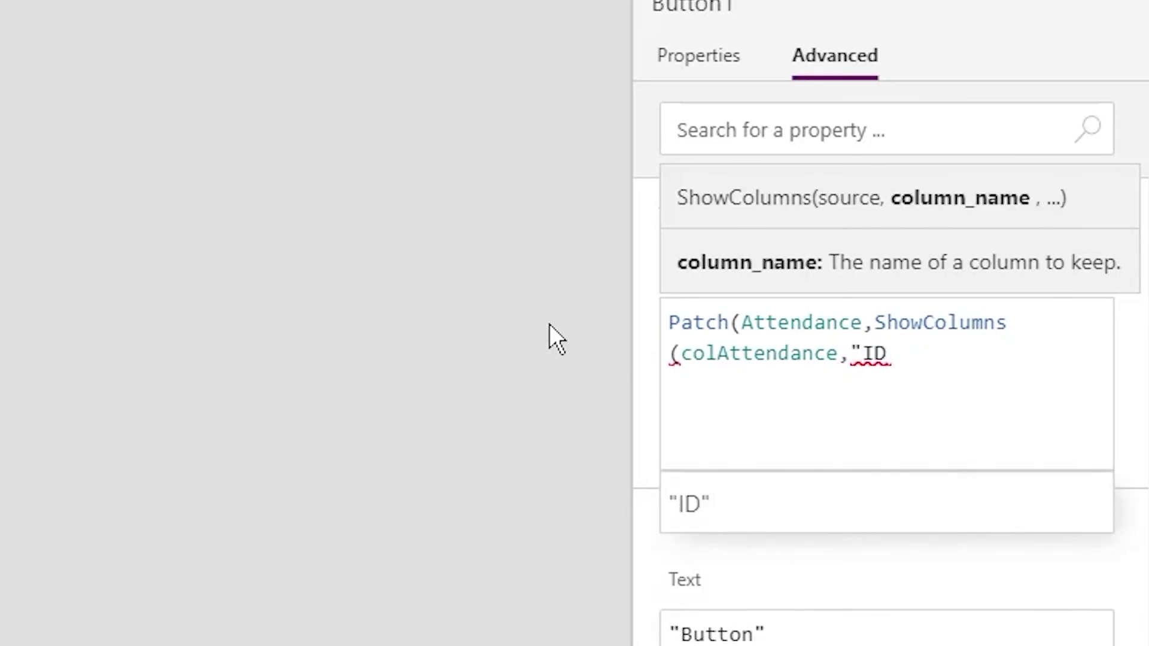
{"action": "type", "text": "\",\""}
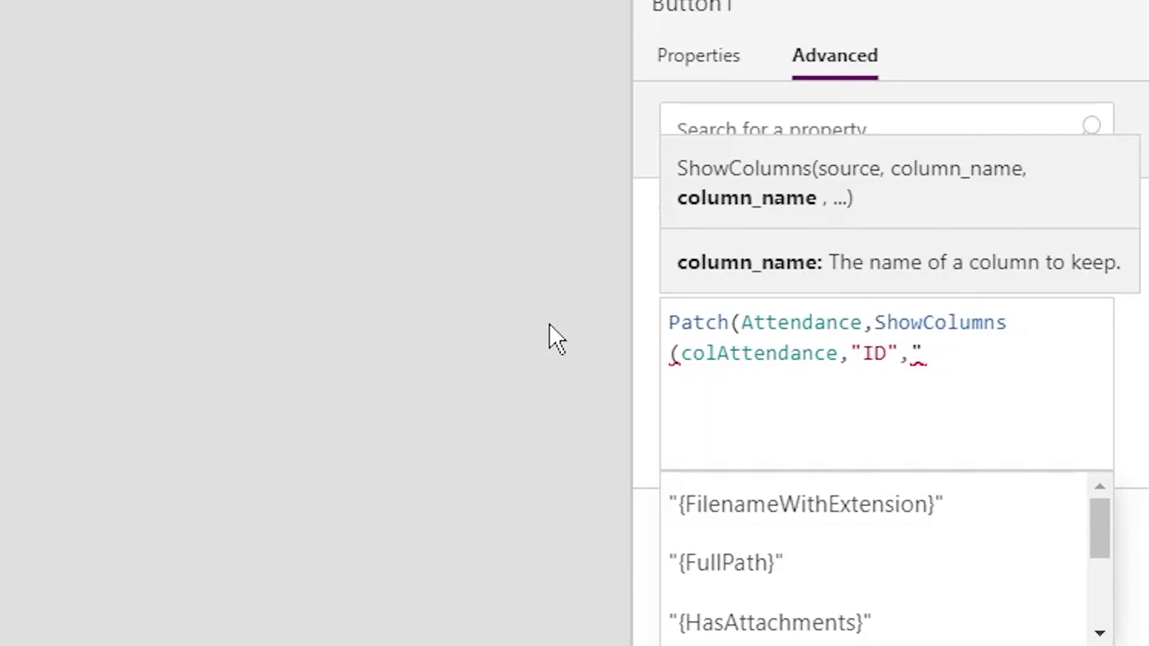
{"action": "type", "text": "Att"}
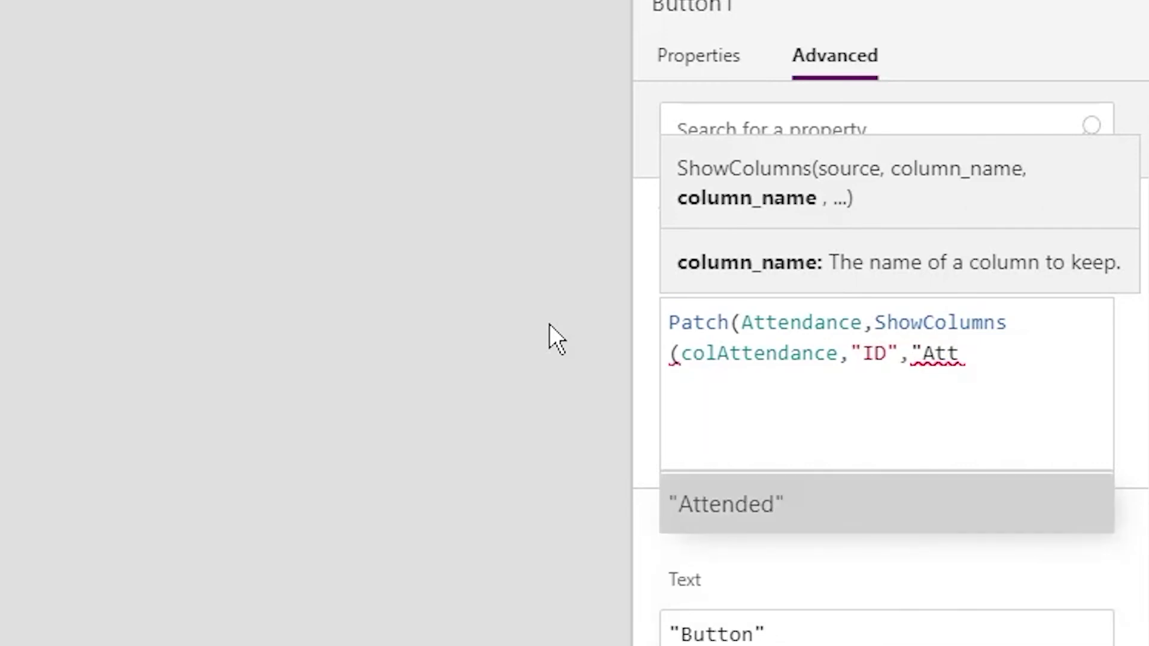
{"action": "key", "text": "Tab"}
{"action": "type", "text": "))"}
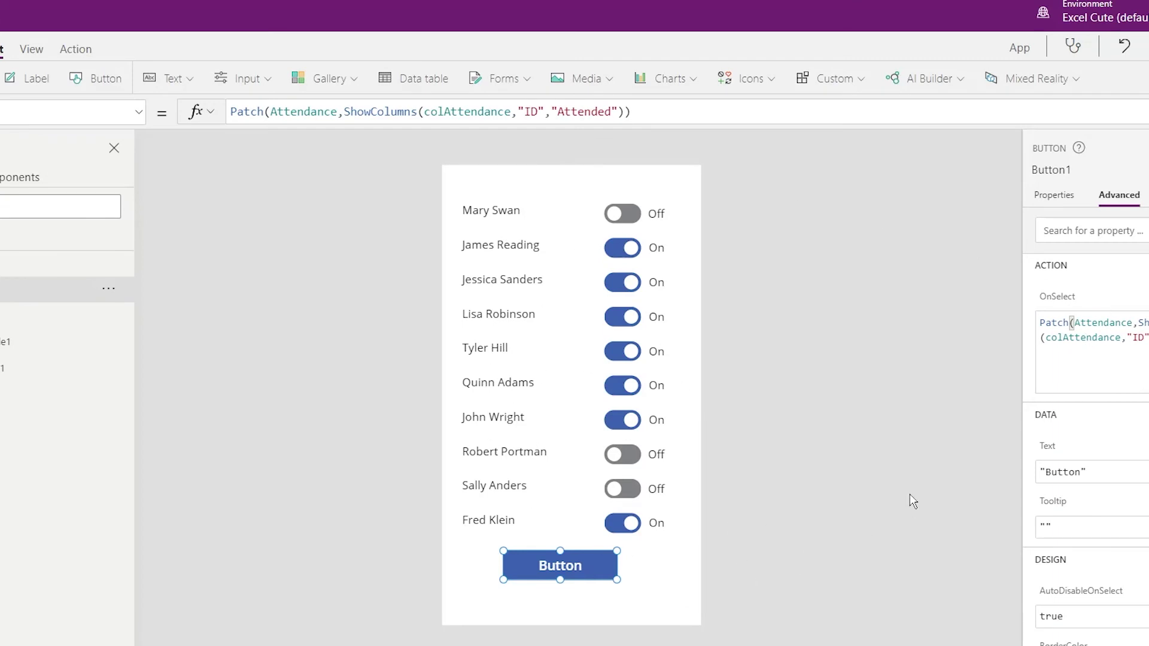
{"action": "left_click", "coordinate": [54, 237]}
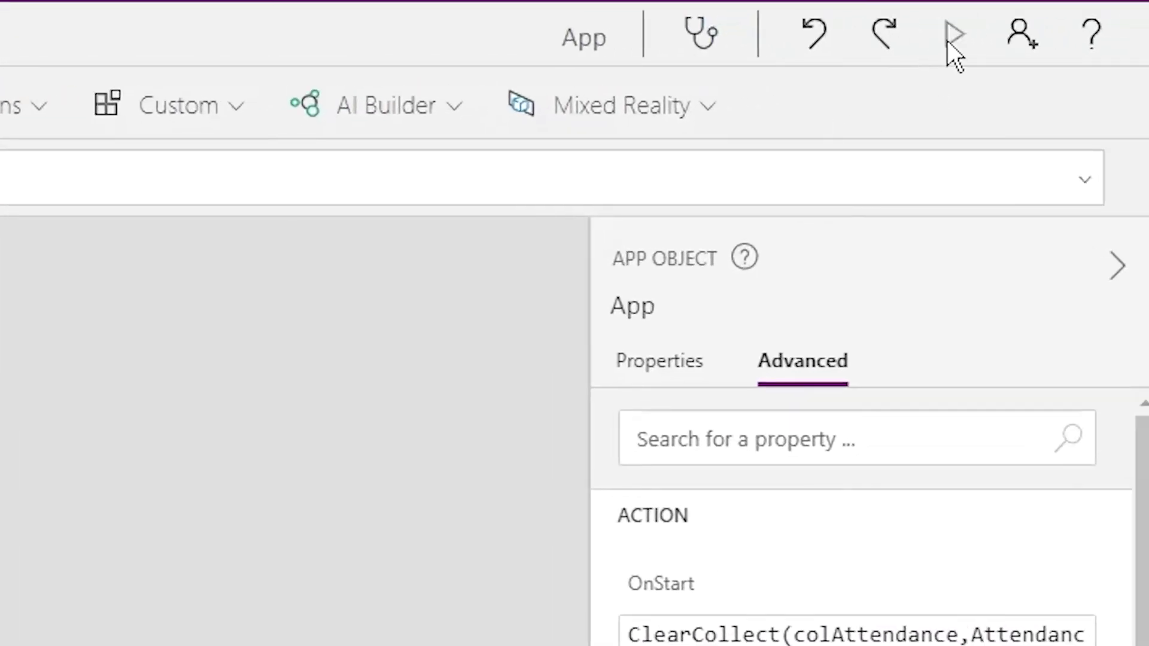
{"action": "left_click", "coordinate": [948, 42]}
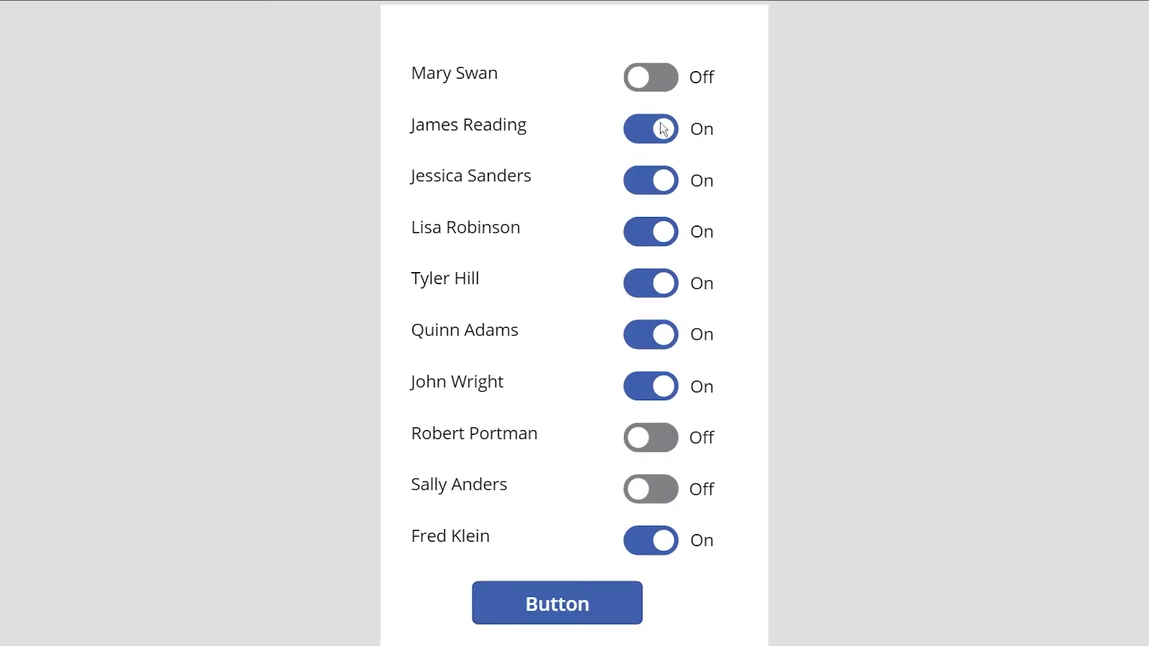
Switch toggles 1 and 9 On, toggles 4 and 5 Off, then press Button to save
{"action": "left_click", "coordinate": [653, 78]}
{"action": "left_click", "coordinate": [643, 232]}
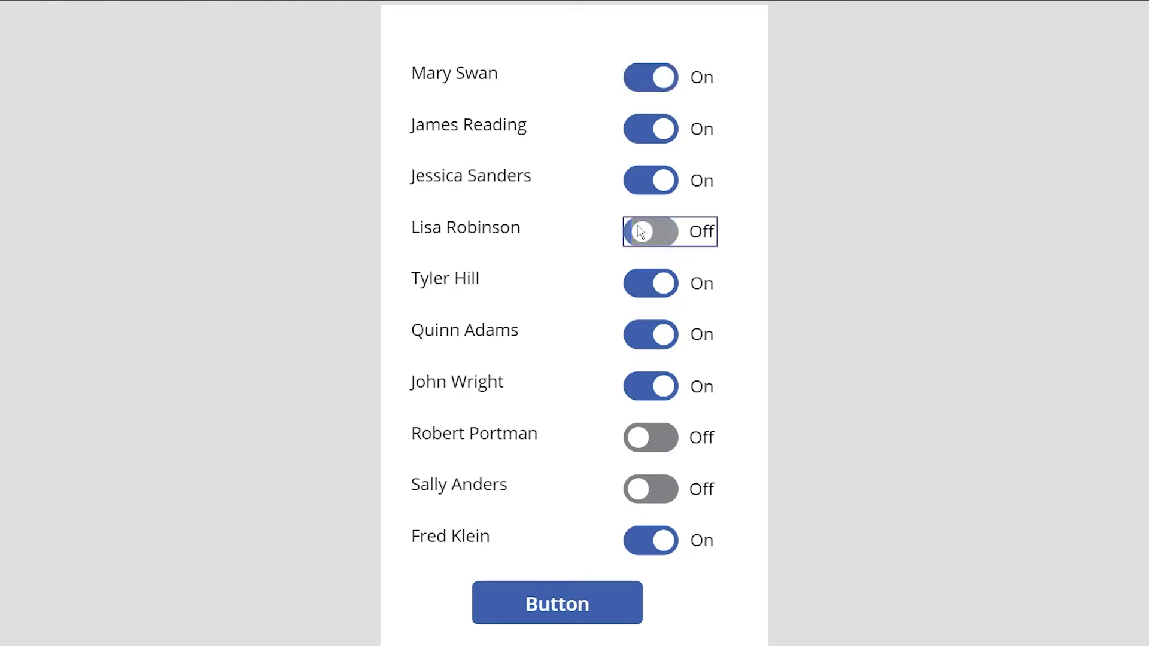
{"action": "left_click", "coordinate": [642, 289]}
{"action": "left_click", "coordinate": [657, 489]}
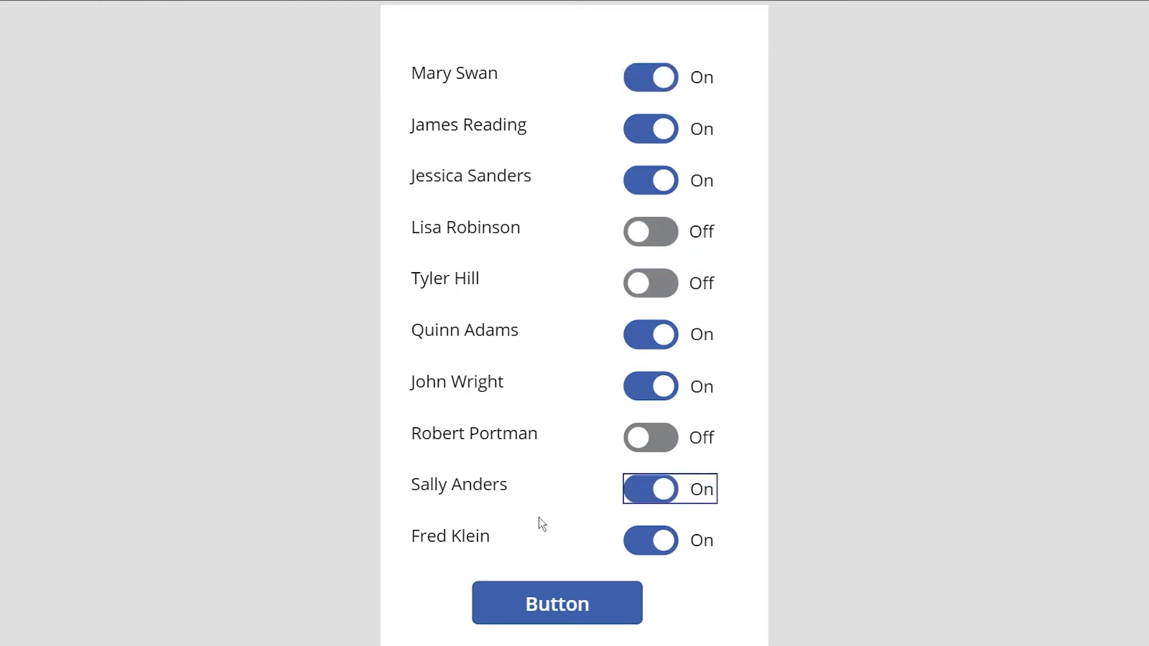
{"action": "left_click", "coordinate": [586, 607]}
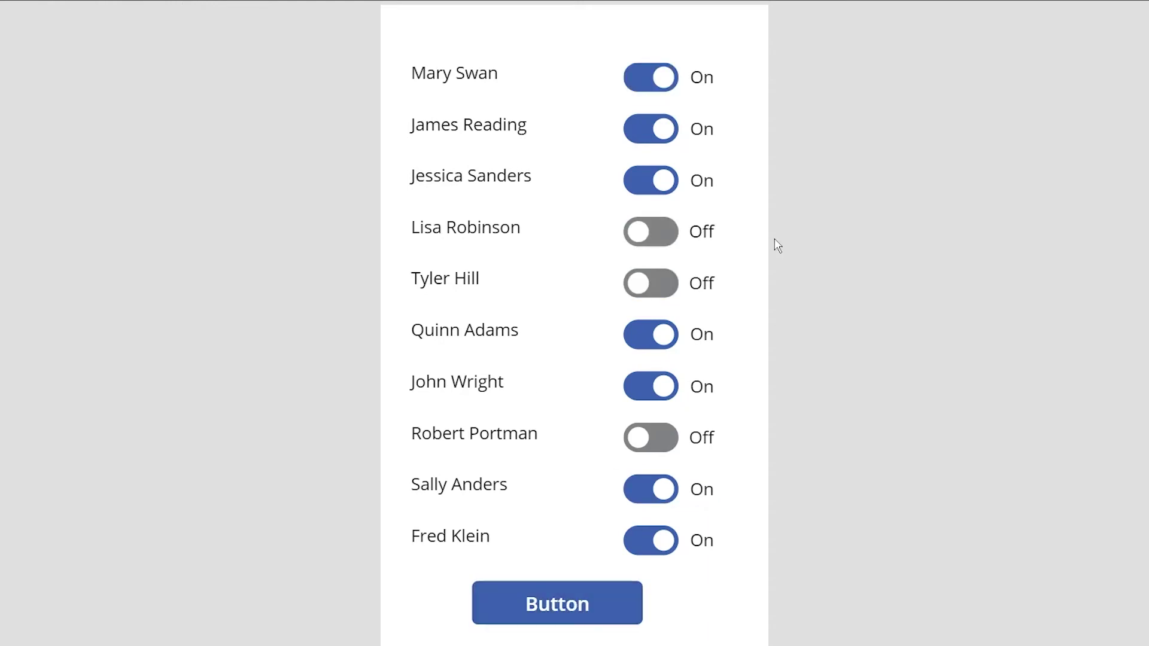